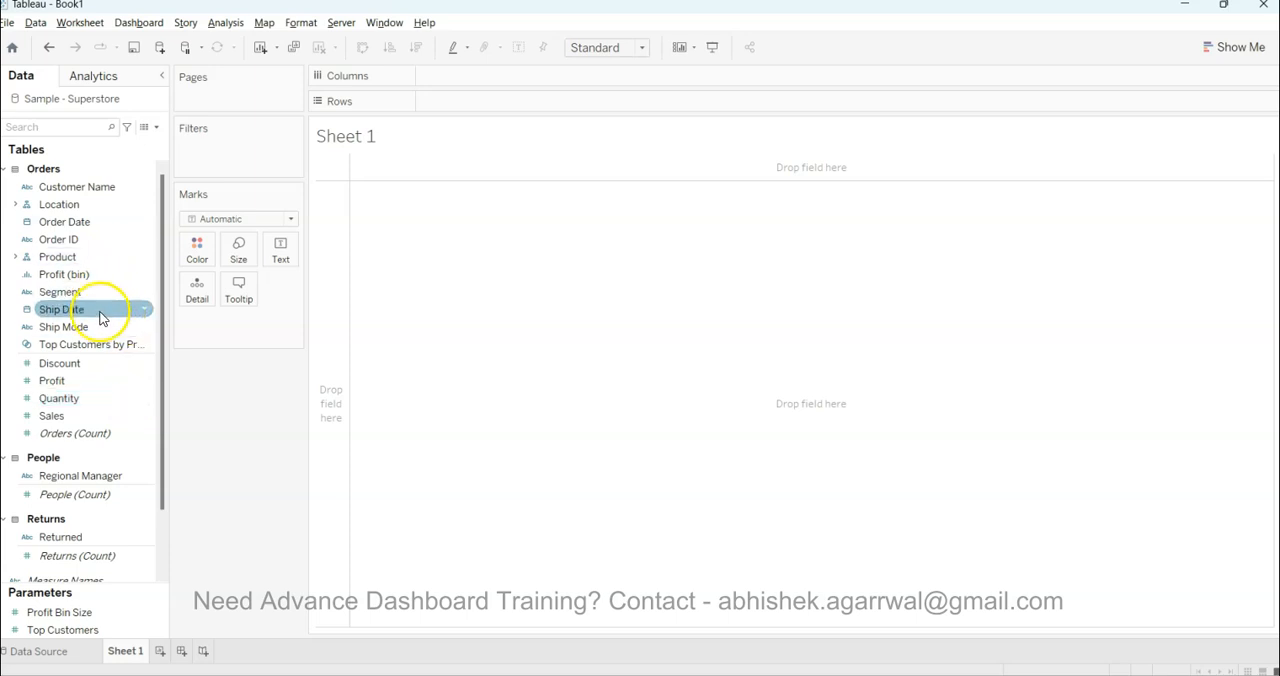
Build a labelled bar chart with Sales on Columns and the Category and Segment fields on Rows
click(15, 257)
drag(40, 274, 429, 102)
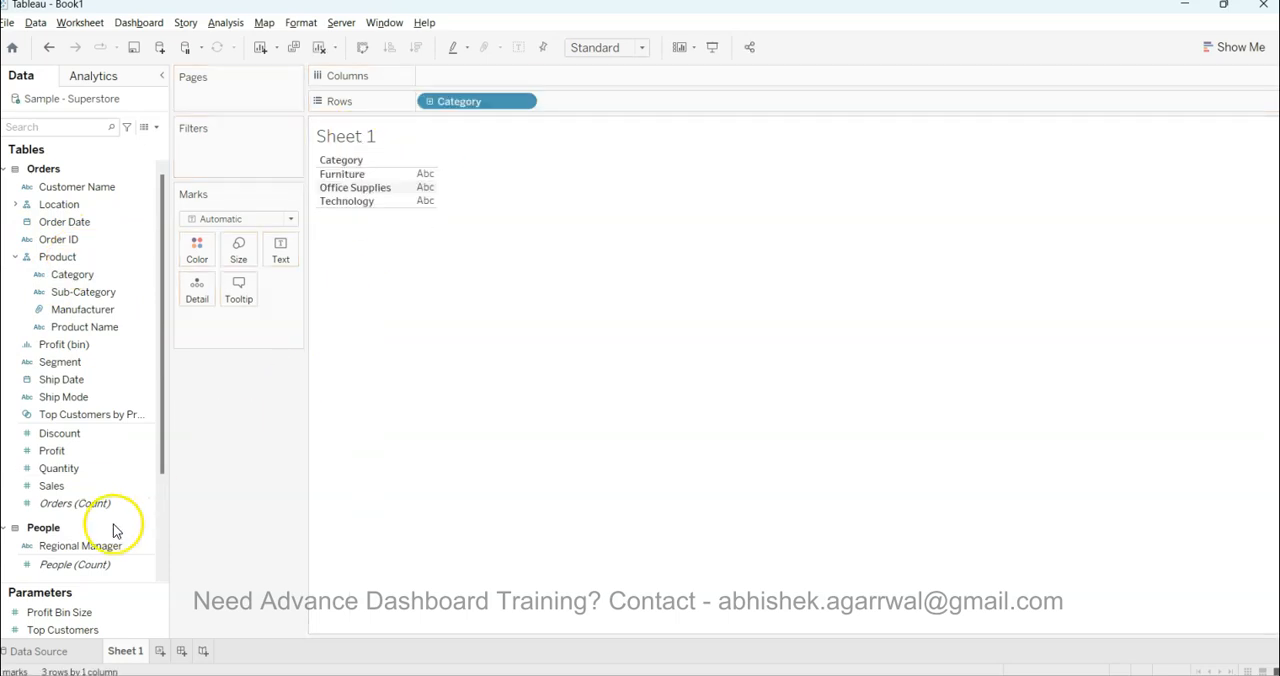
drag(100, 485, 480, 78)
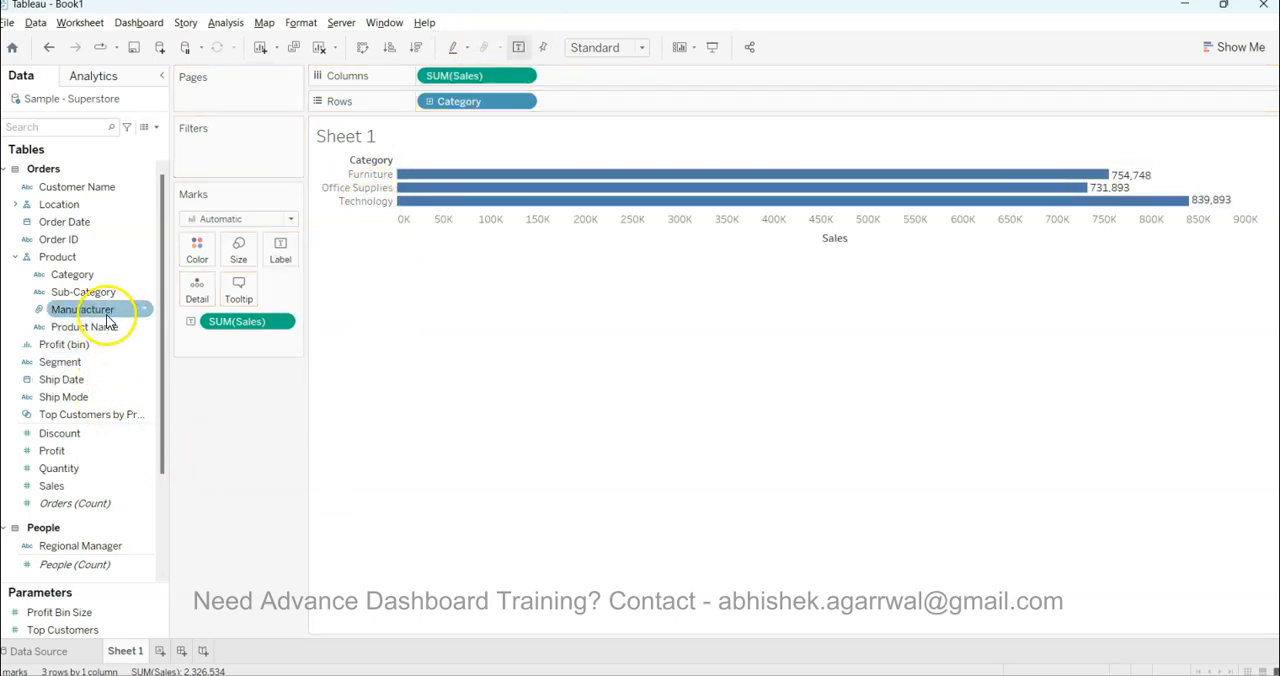
mouse_move(106, 300)
mouse_down()
mouse_move(646, 106)
mouse_move(126, 320)
mouse_move(92, 304)
mouse_up()
drag(108, 363, 691, 106)
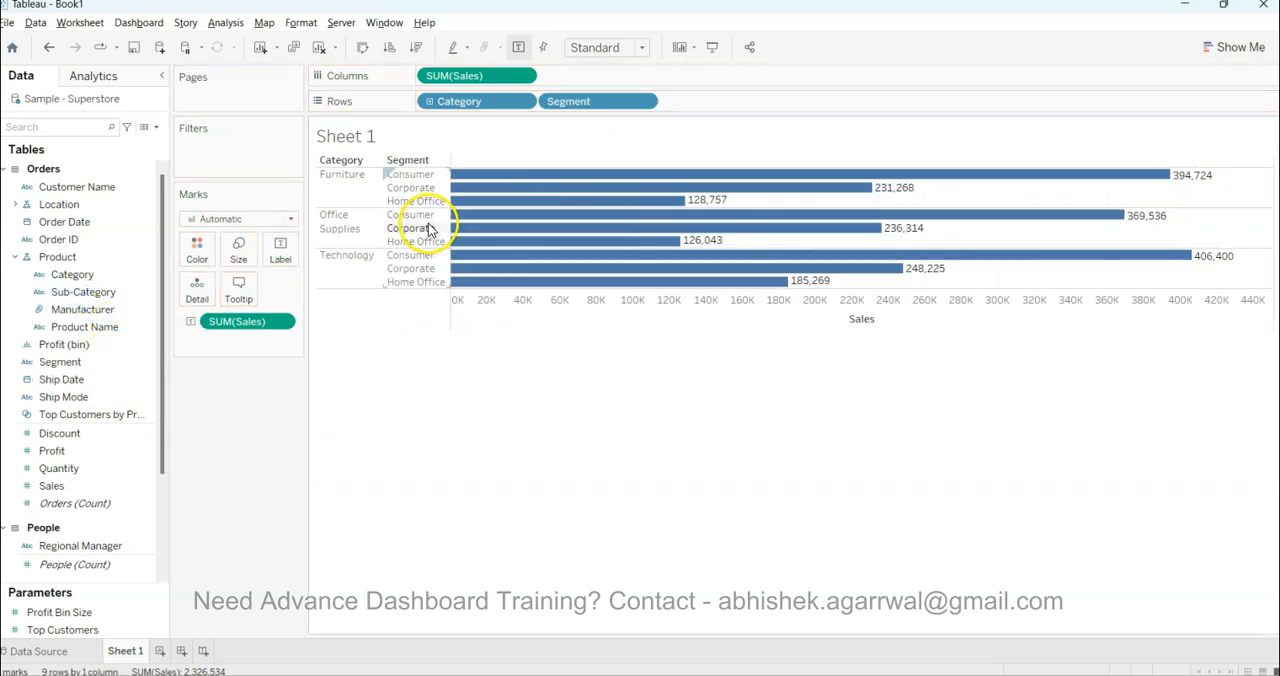
Rearrange the bar chart into a Sales text table with Category on Columns and Segment on Rows
click(569, 102)
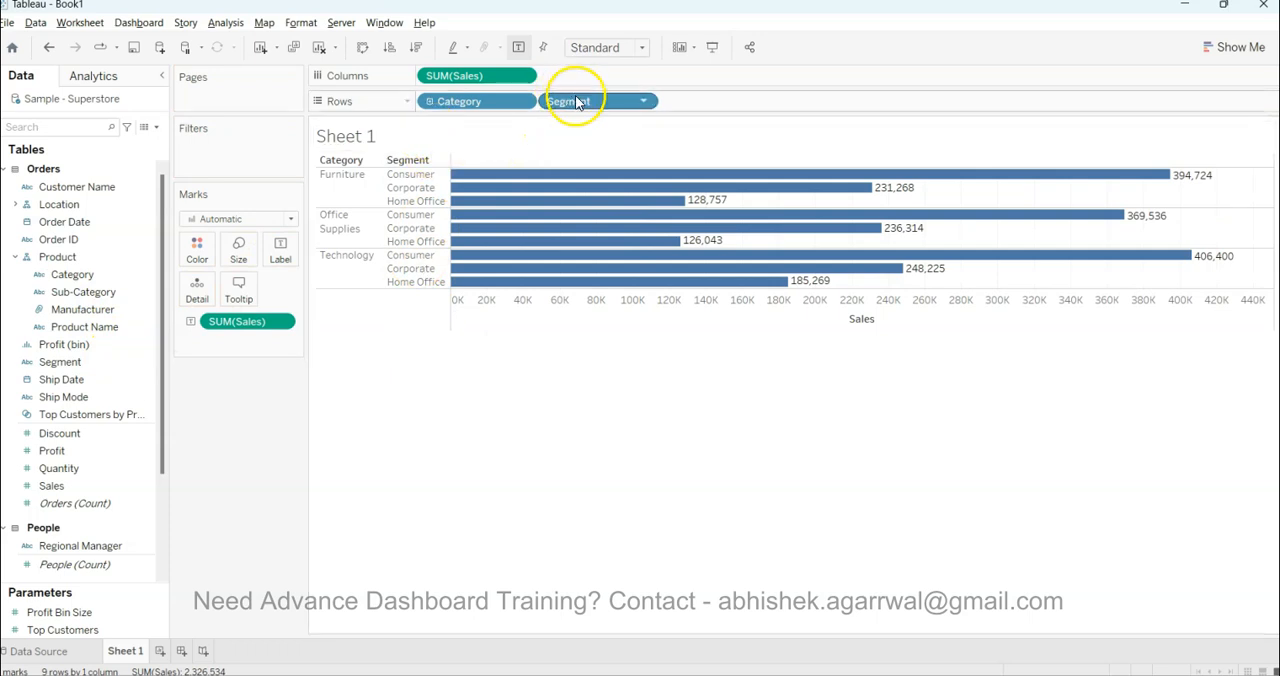
drag(577, 106, 240, 503)
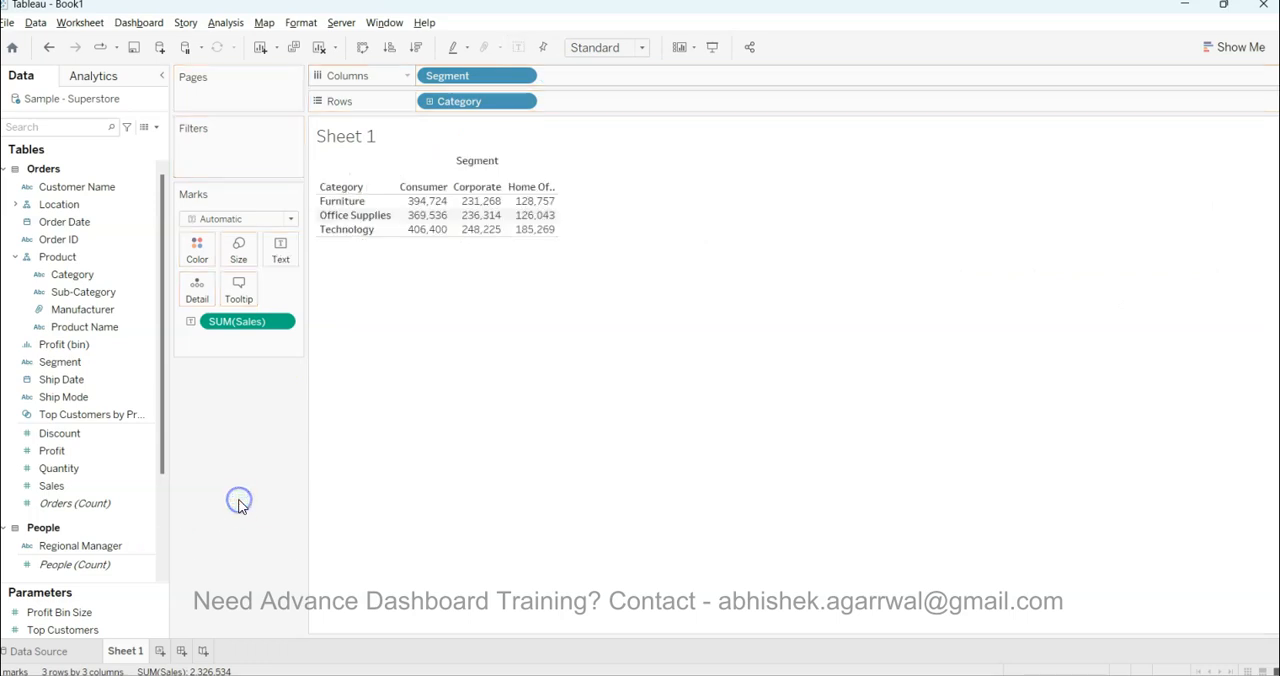
click(363, 50)
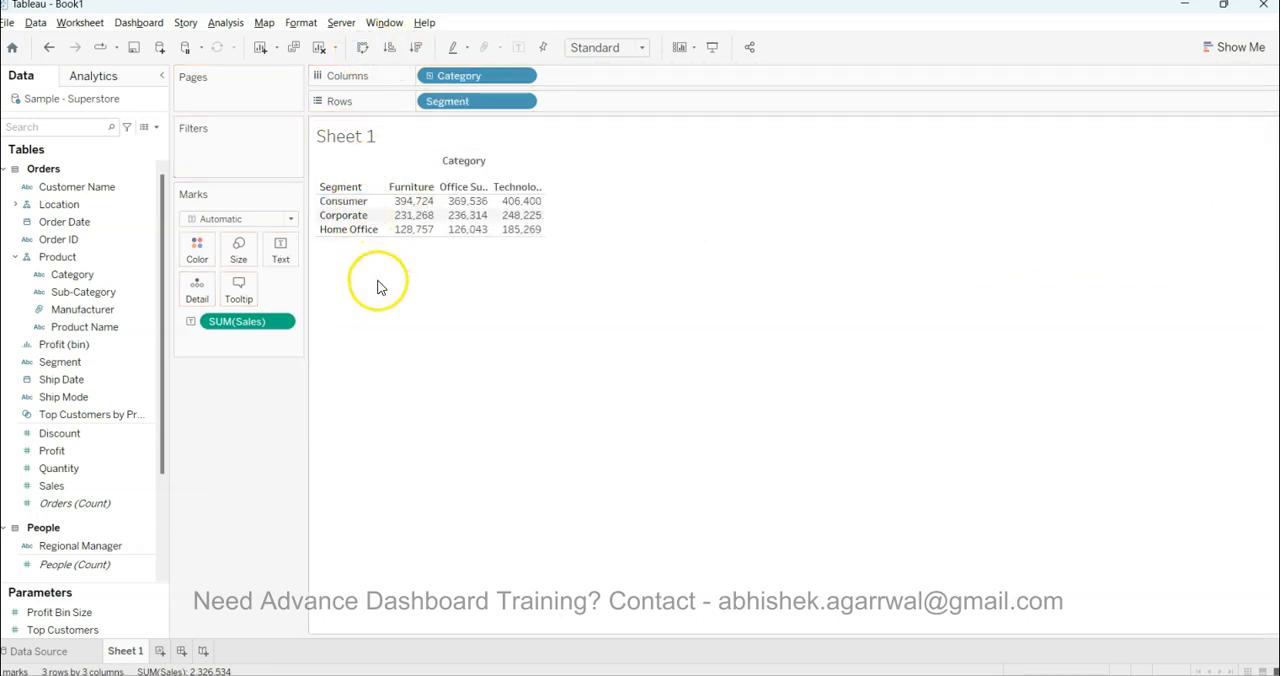
Fit the table to Entire View and add Order Date by year after Category on Columns
click(606, 48)
click(612, 111)
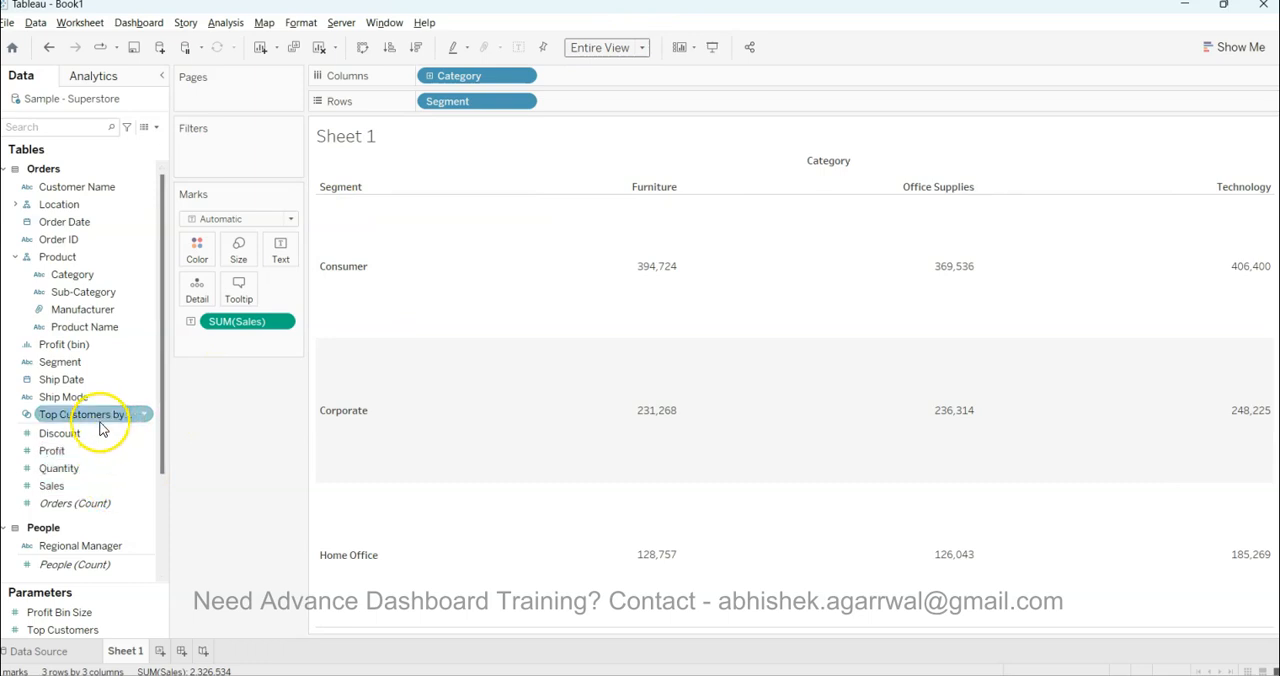
drag(86, 226, 605, 77)
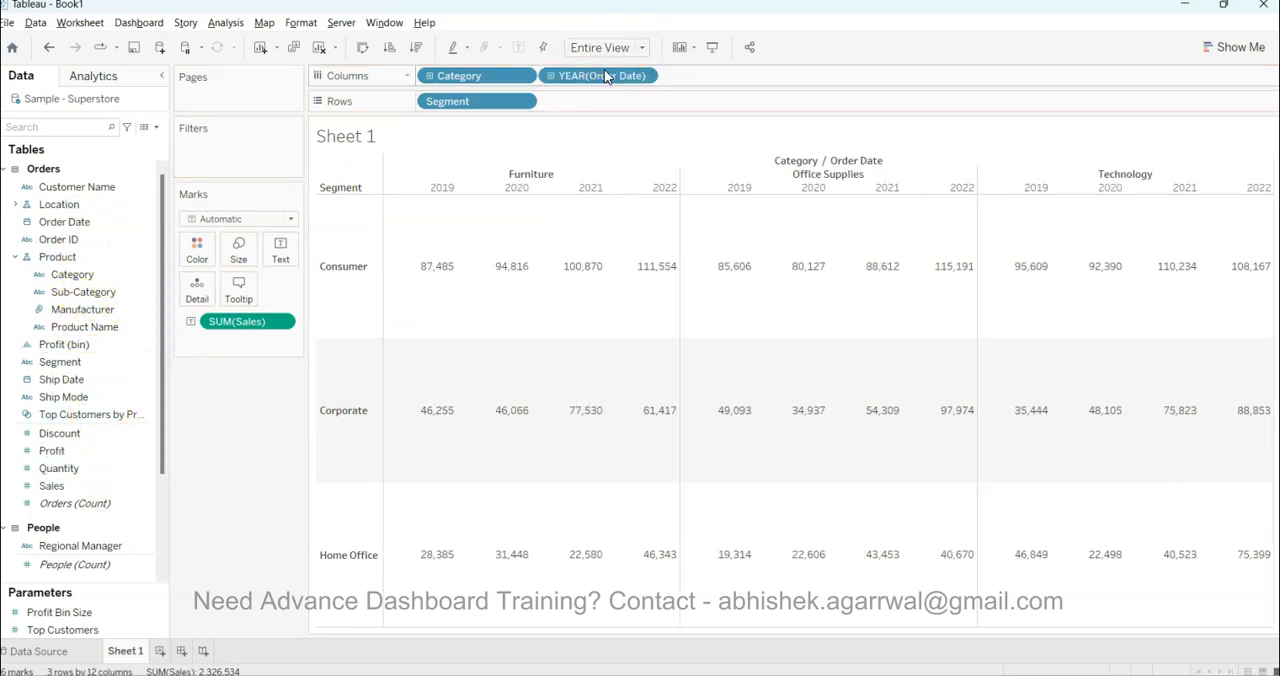
Change the mark type to Area and try encoding Sales in the view
click(226, 218)
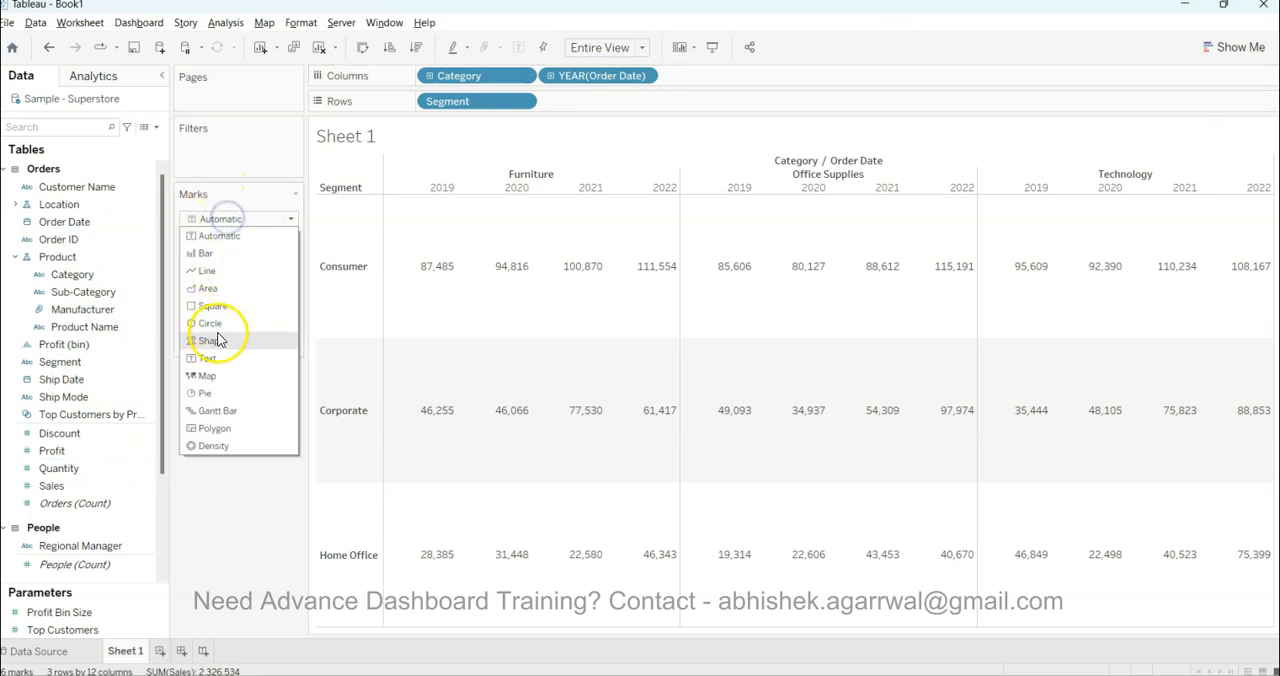
click(229, 287)
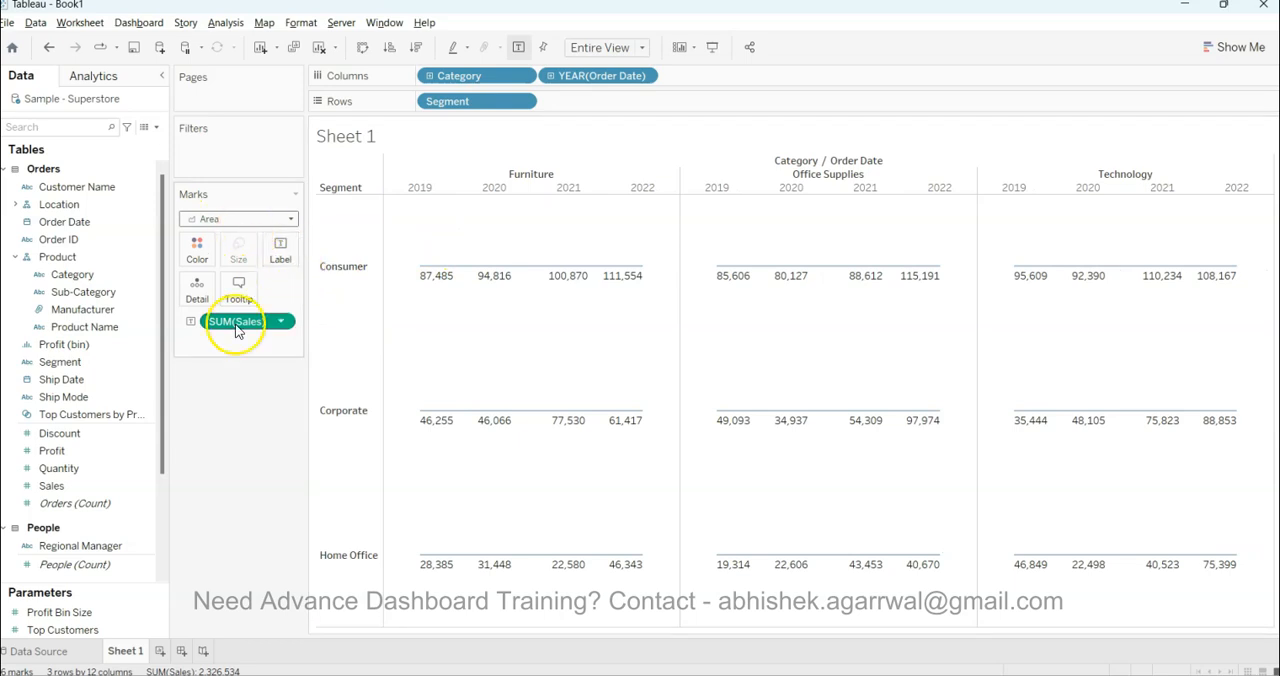
drag(238, 328, 483, 275)
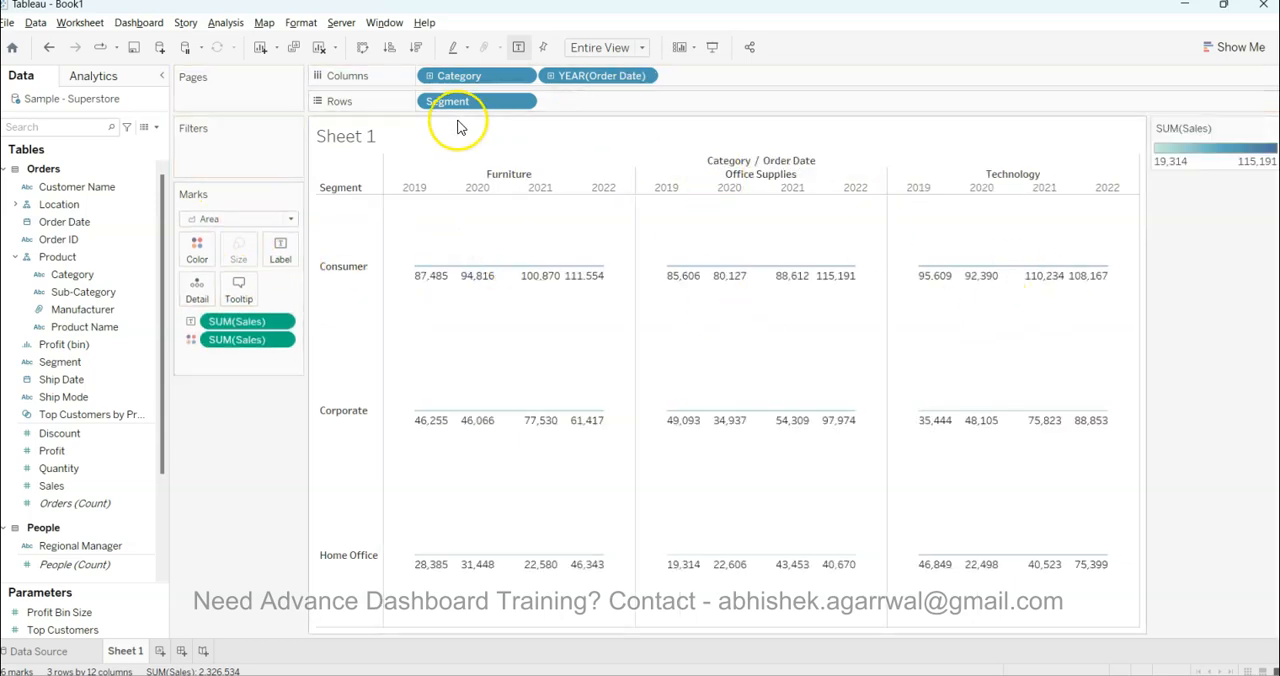
Clear the worksheet by removing Sales, Segment, Category and Order Date from the view
drag(247, 348, 214, 490)
drag(247, 323, 201, 490)
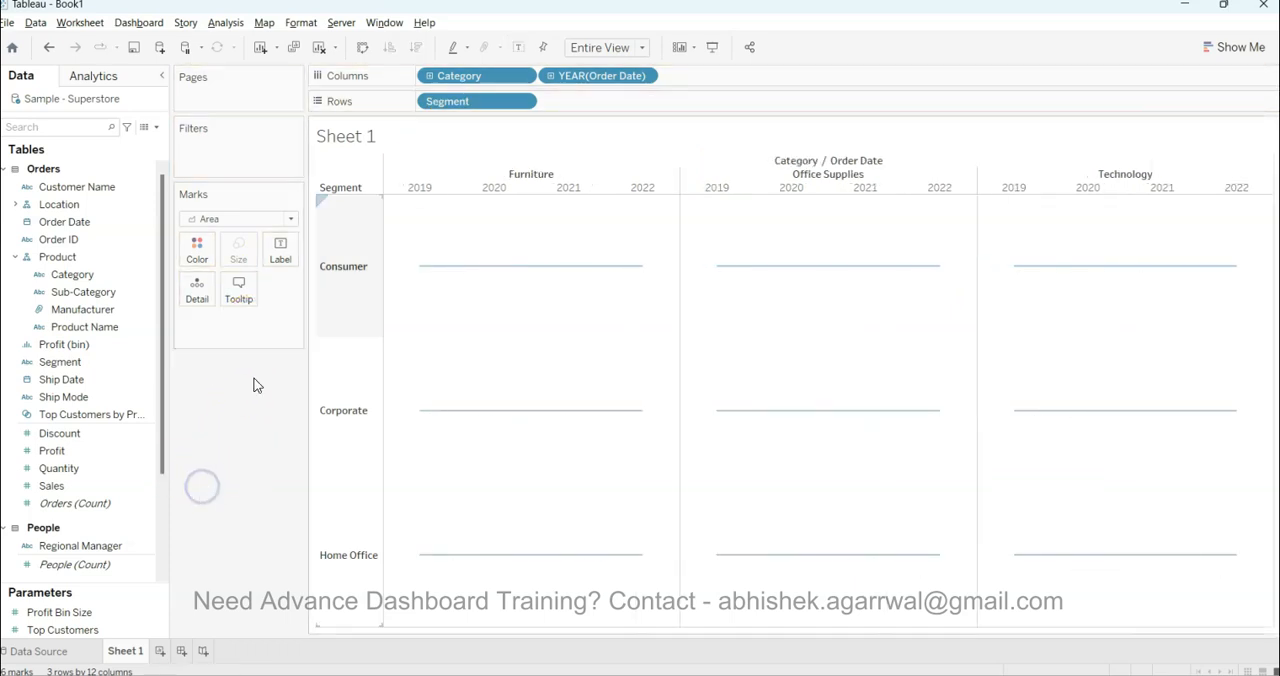
drag(486, 104, 234, 423)
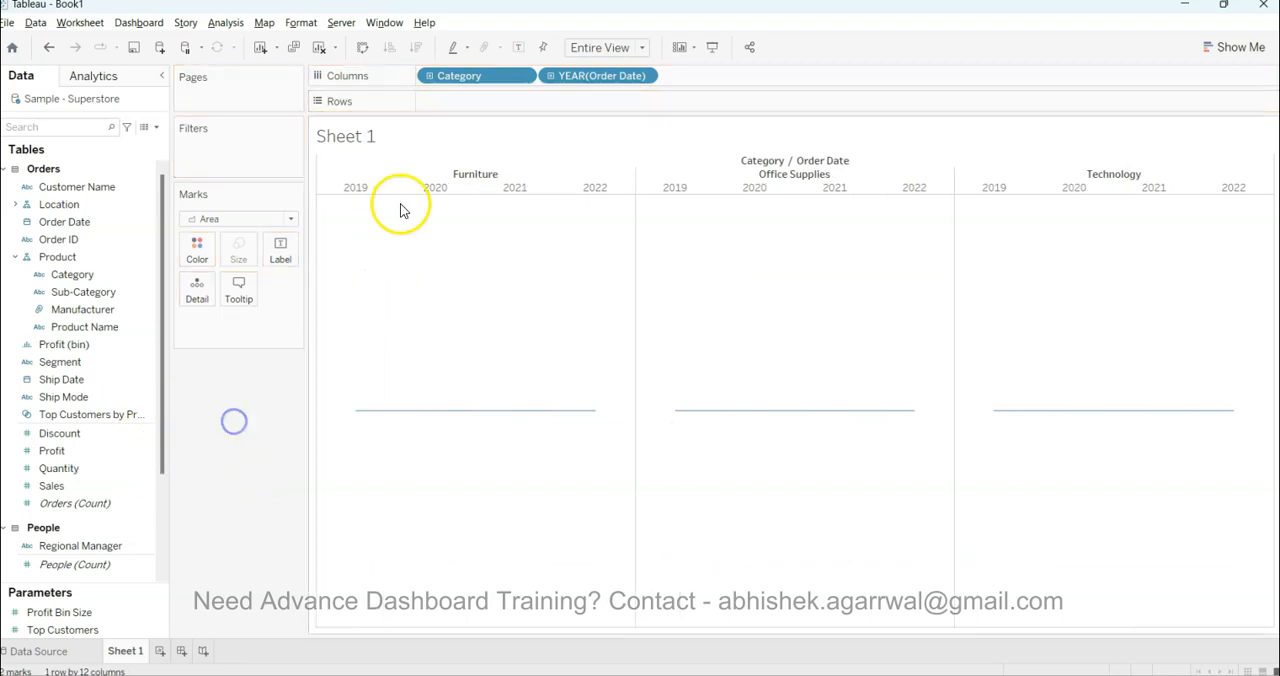
drag(471, 80, 237, 398)
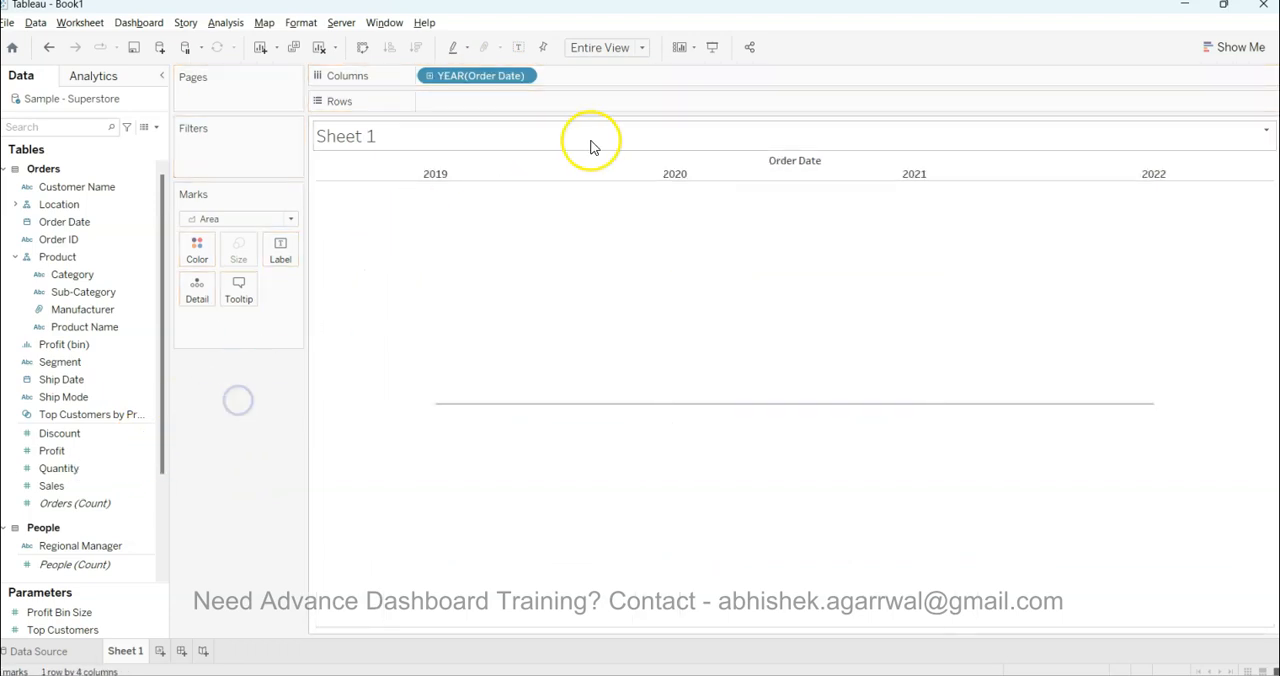
drag(486, 80, 266, 429)
Create a continuous area chart from Sales, Order Date and Segment using Show Me
click(121, 486)
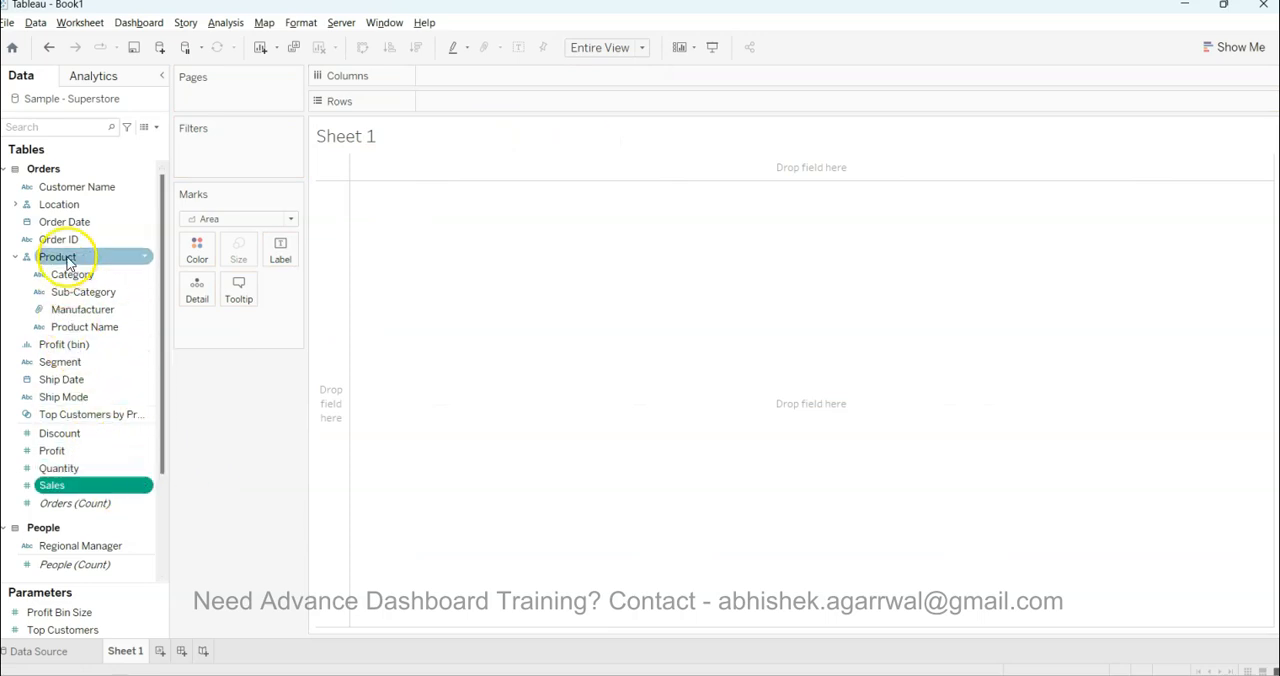
ctrl+click(86, 222)
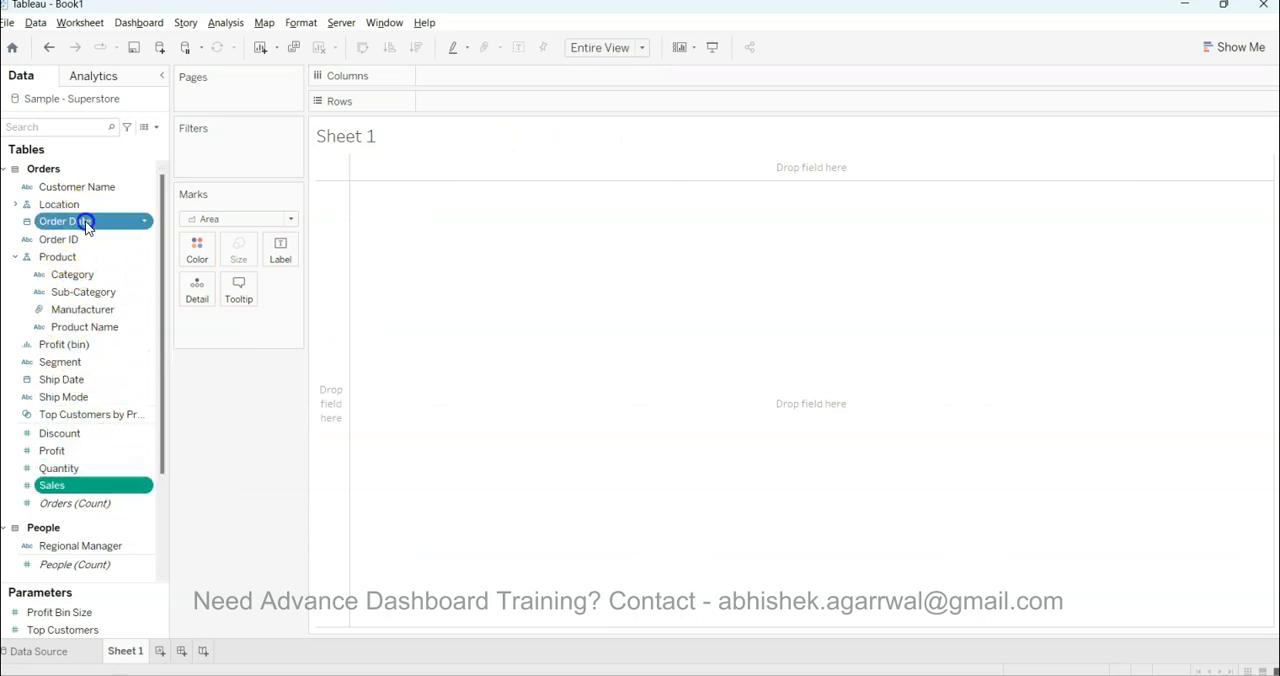
ctrl+click(92, 362)
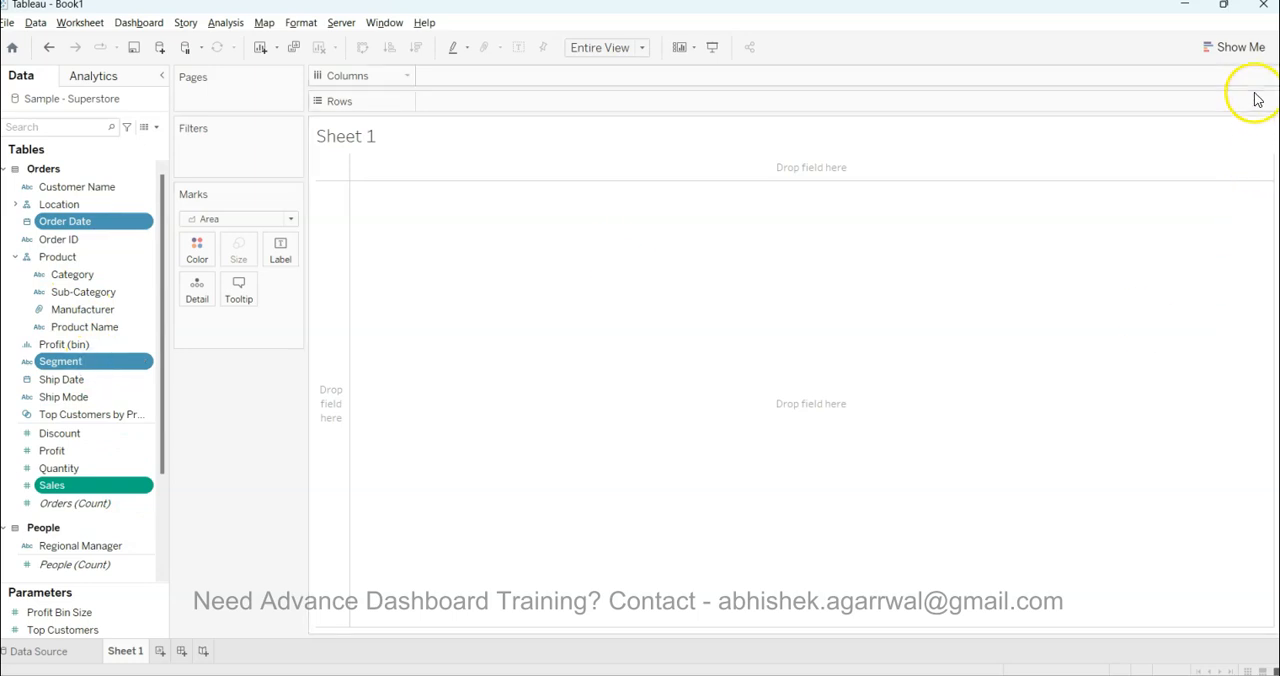
click(1236, 47)
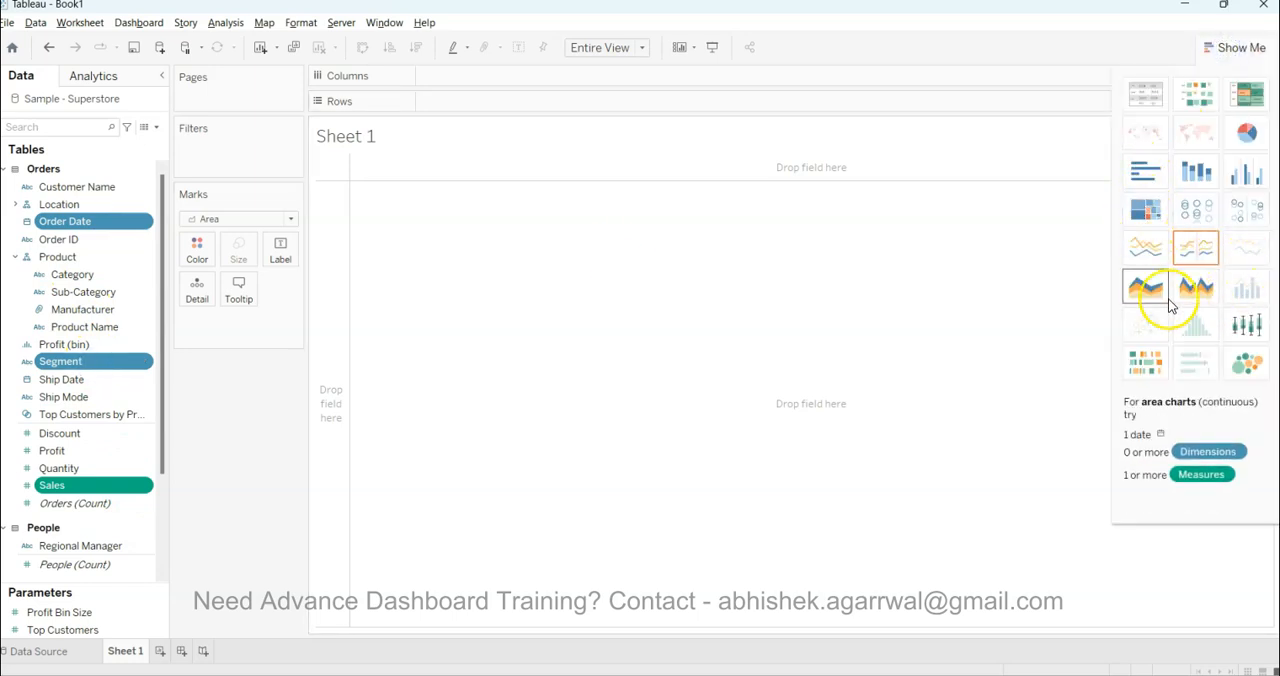
click(1147, 288)
click(1238, 50)
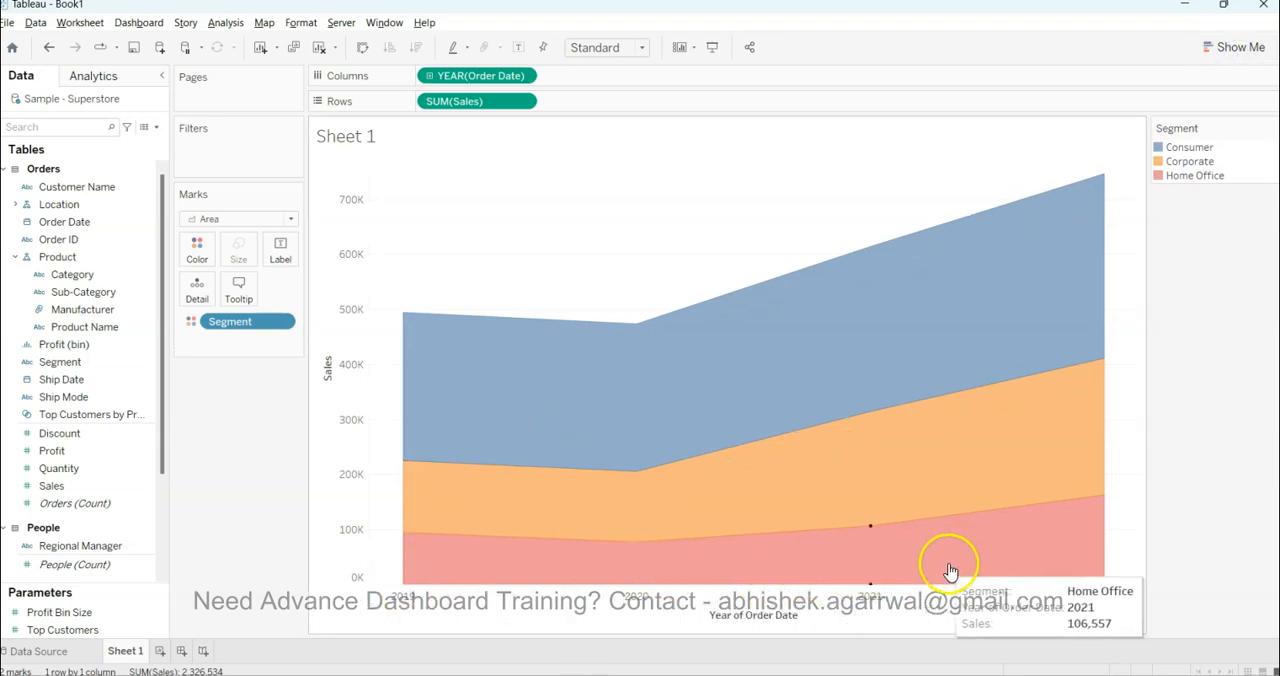
Split the area chart by Segment on Rows, try Segment on Columns, and return it to Rows before Sales
drag(240, 326, 422, 101)
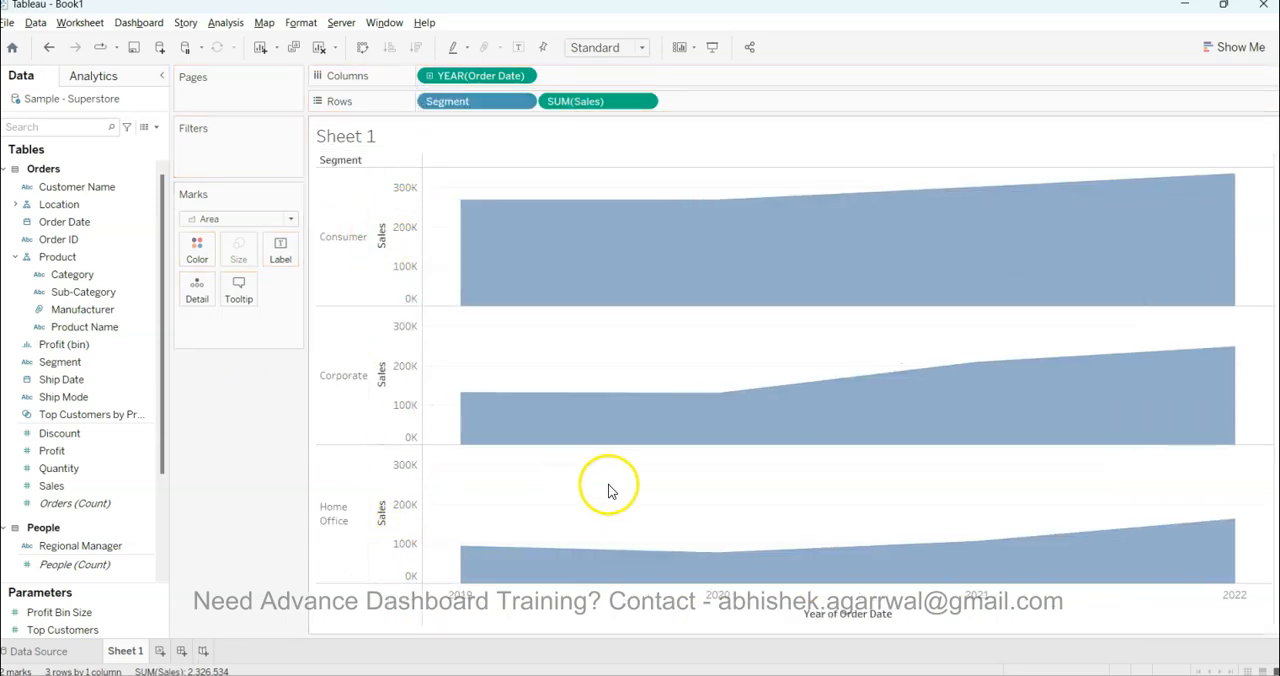
drag(482, 98, 608, 76)
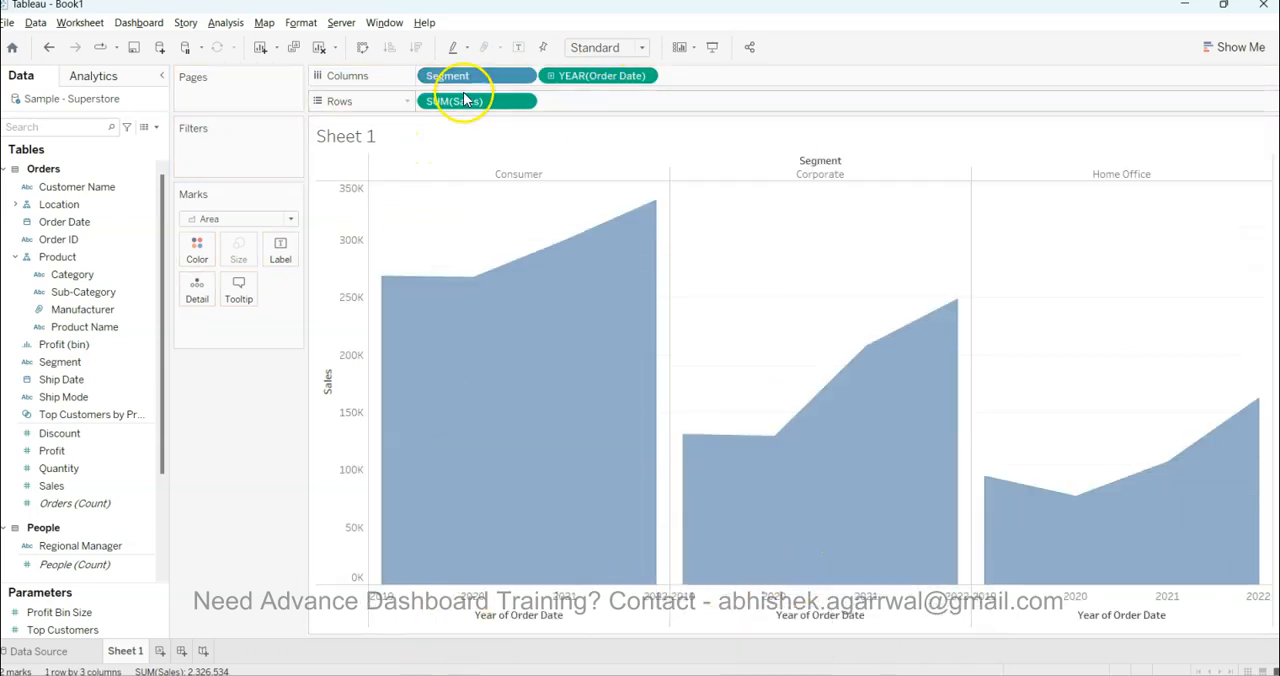
drag(450, 77, 440, 101)
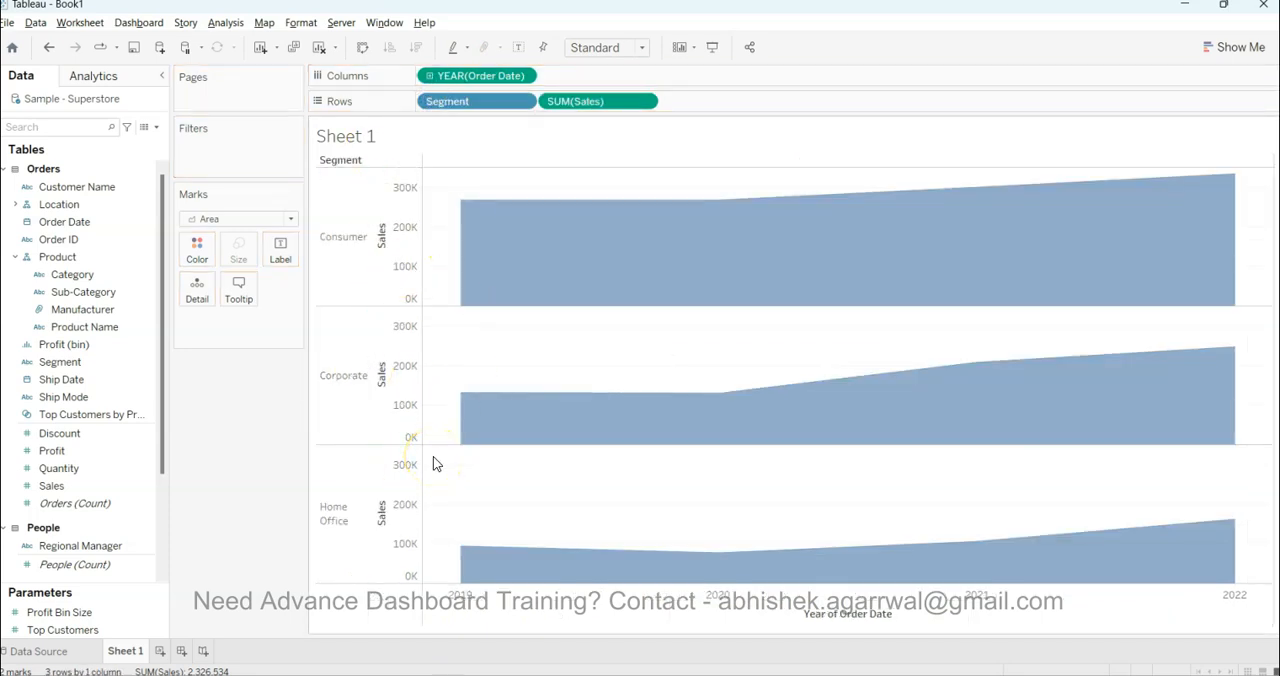
Switch to Power BI Desktop and add a new report page
mouse_move(701, 270)
click(591, 610)
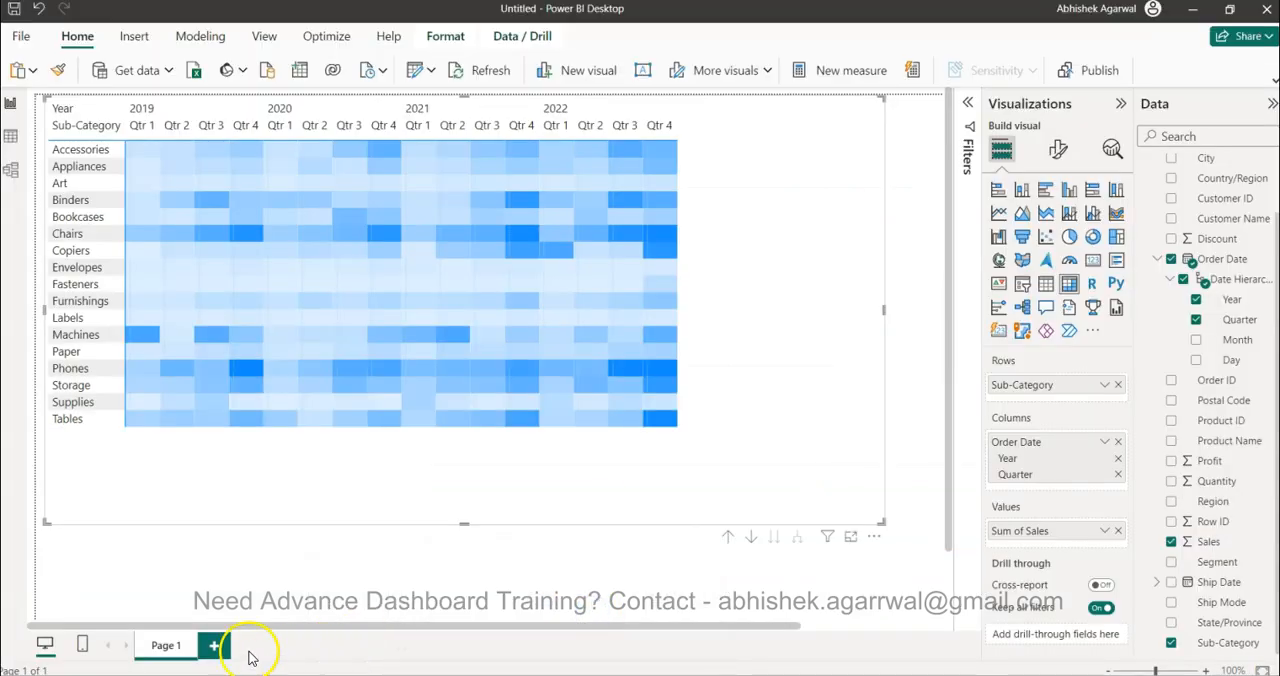
click(217, 648)
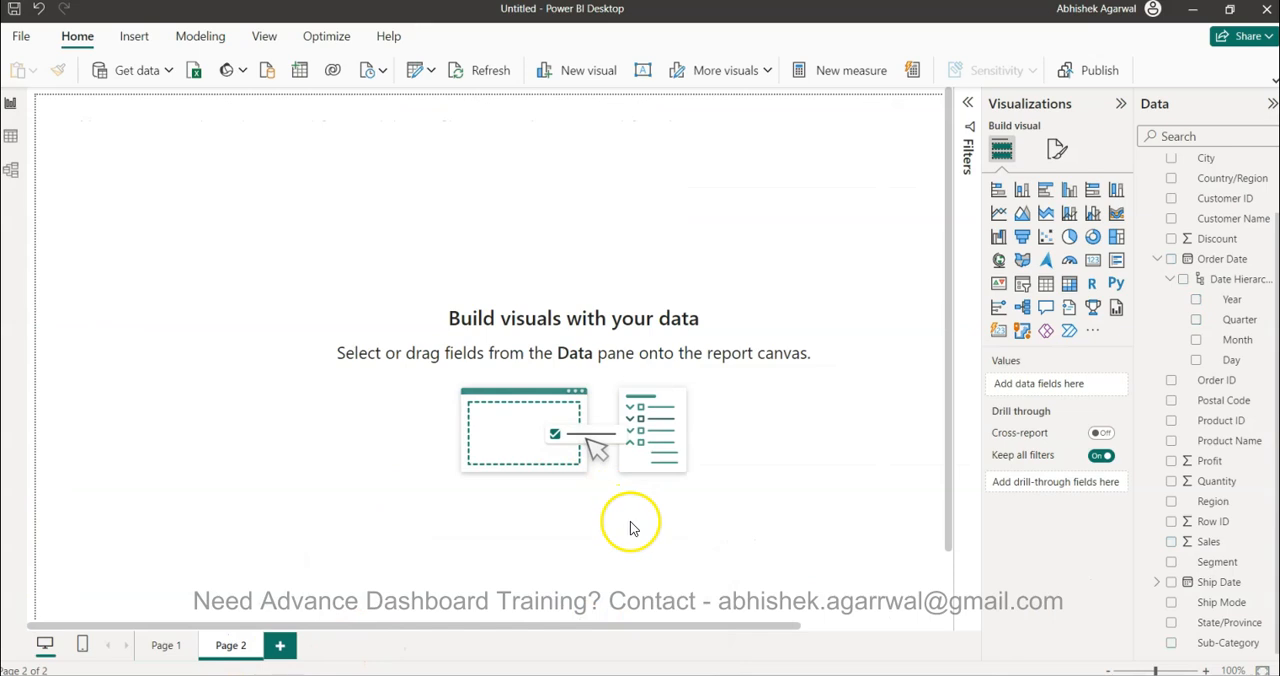
Switch to Chrome and look over the Power BI Video Tutorials sheet, the Datasets folder and the Datasets link list
click(925, 674)
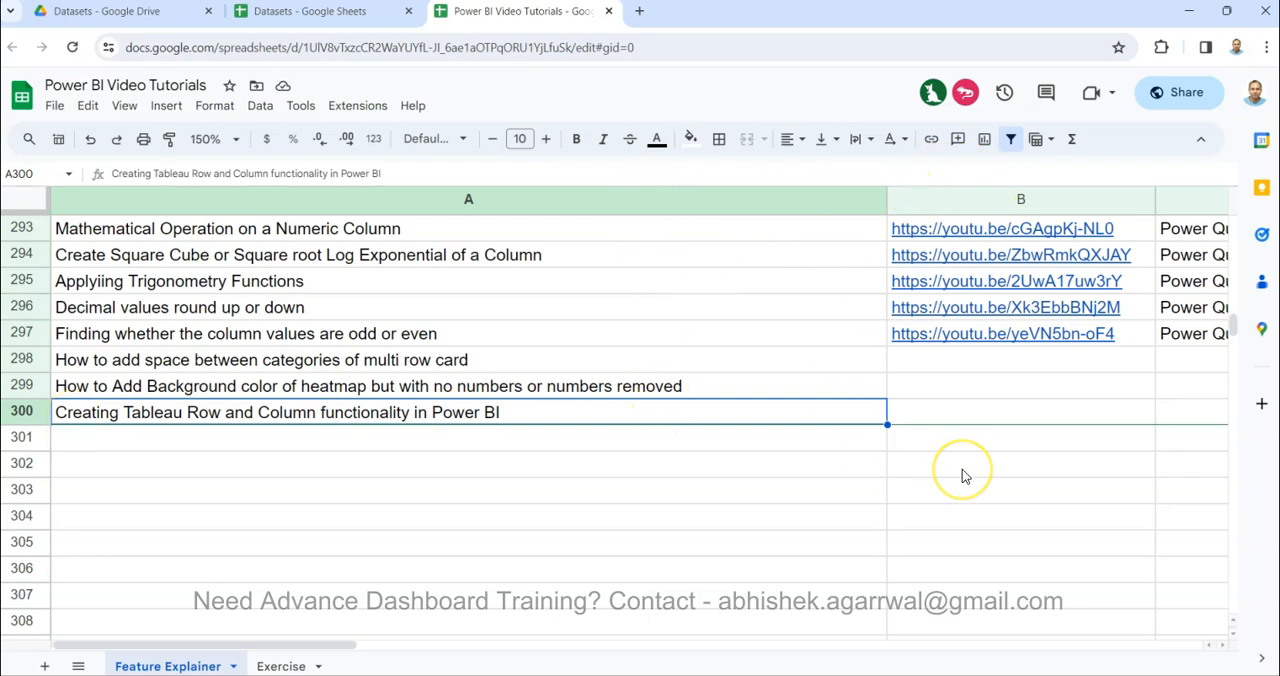
scroll(965, 477, right, 5)
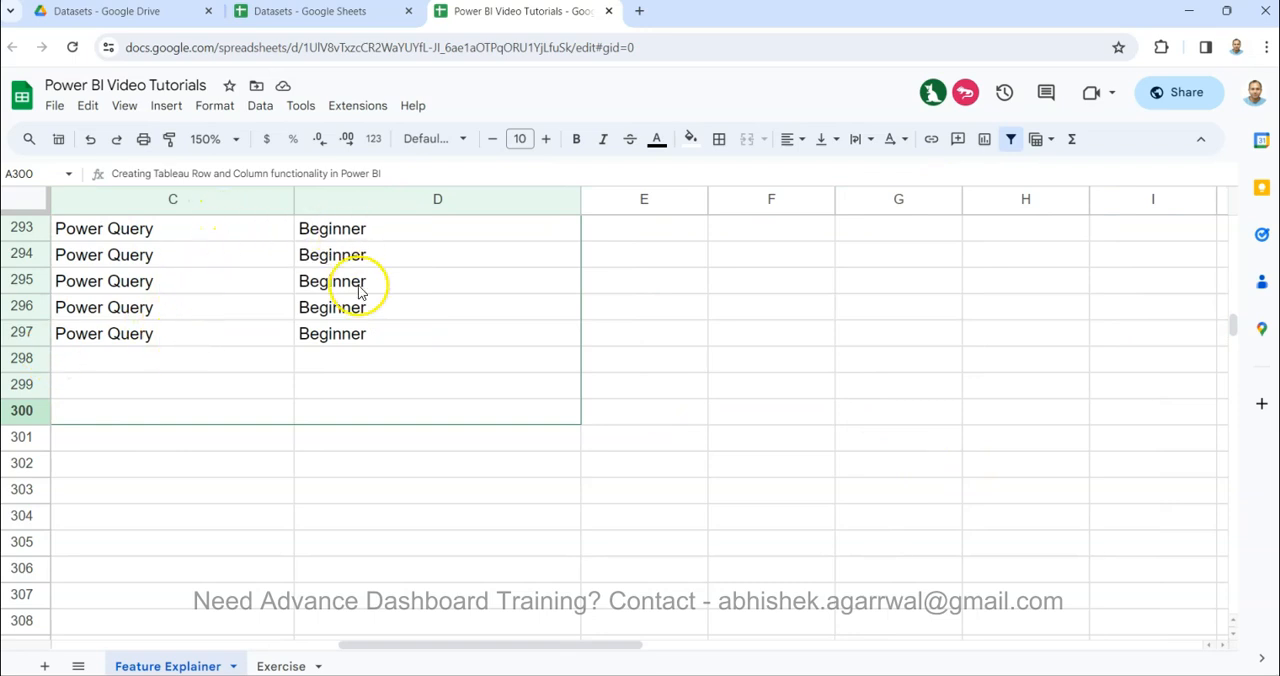
scroll(397, 313, left, 5)
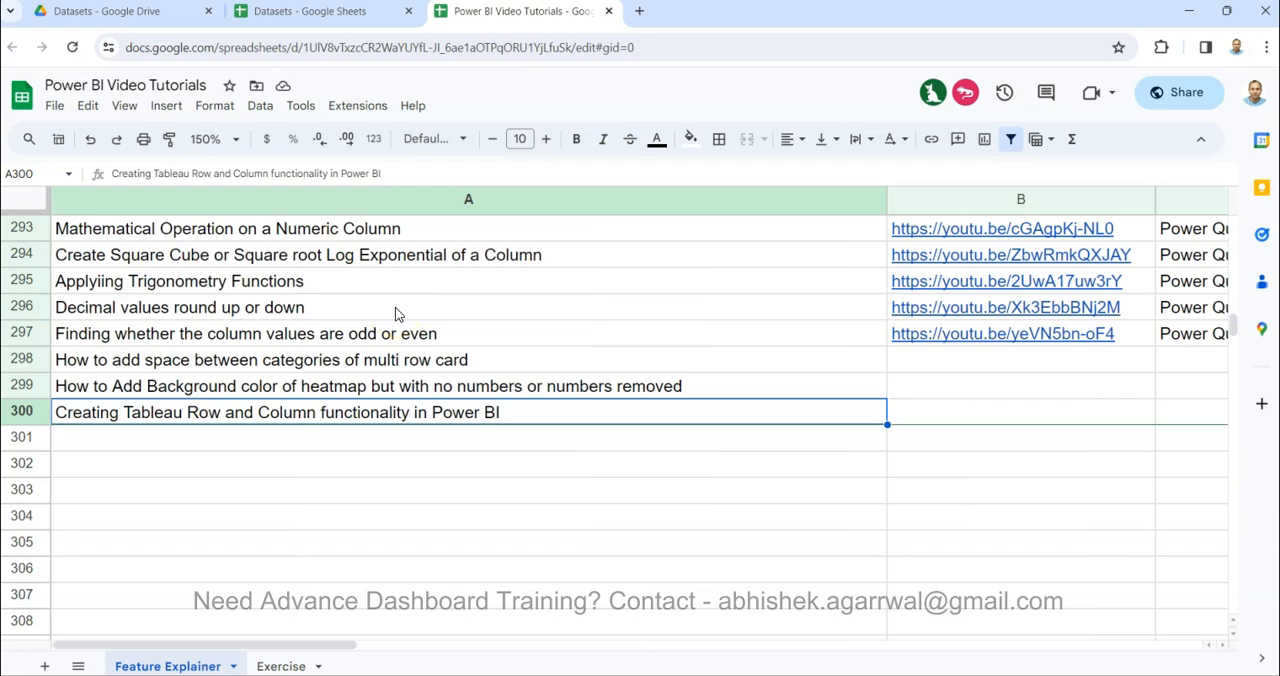
click(171, 18)
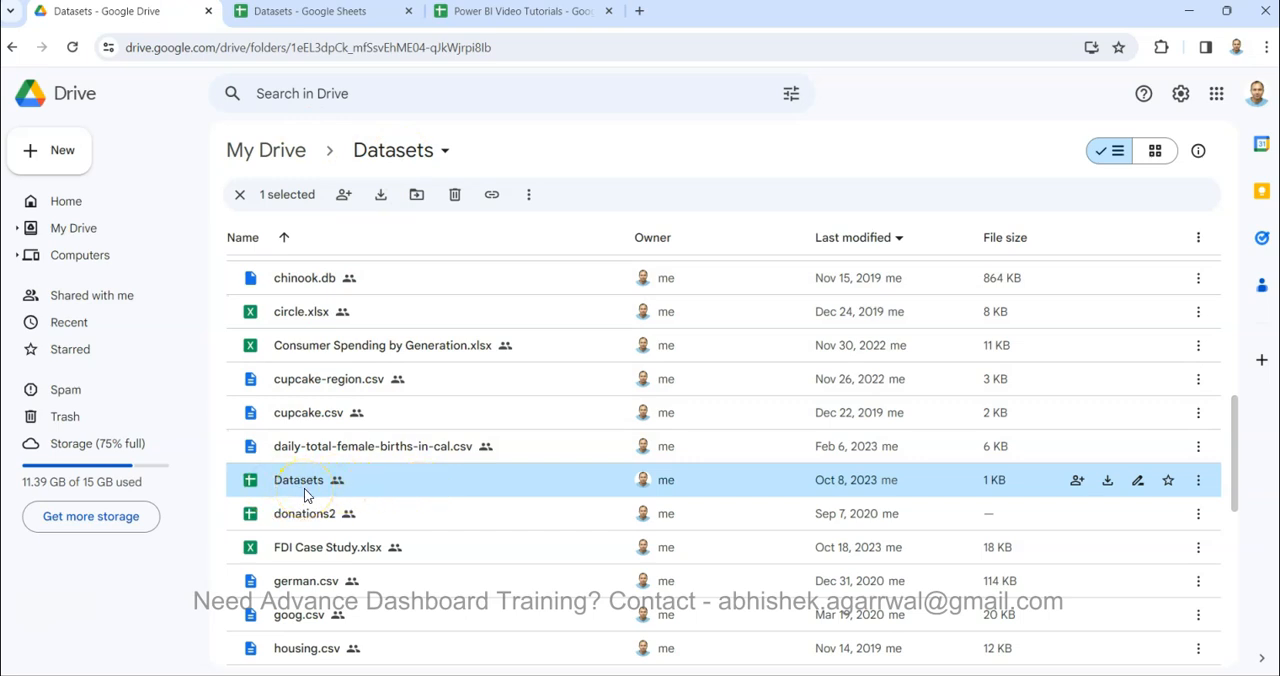
click(352, 20)
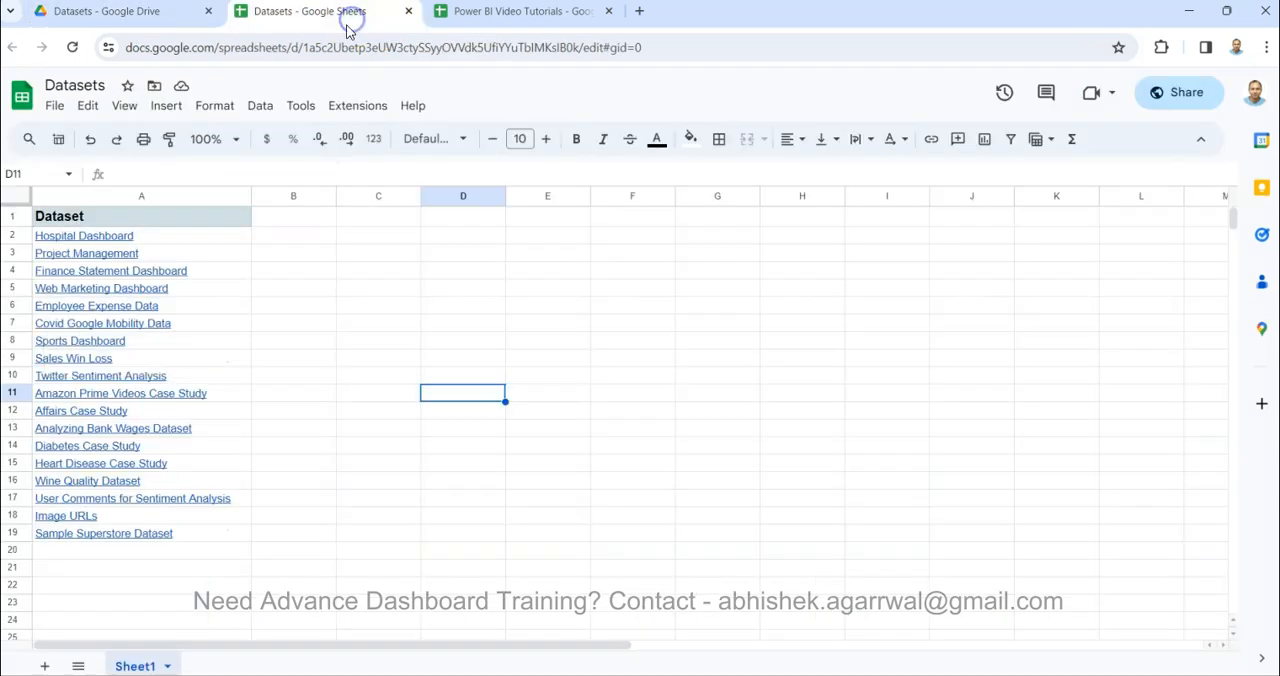
click(303, 438)
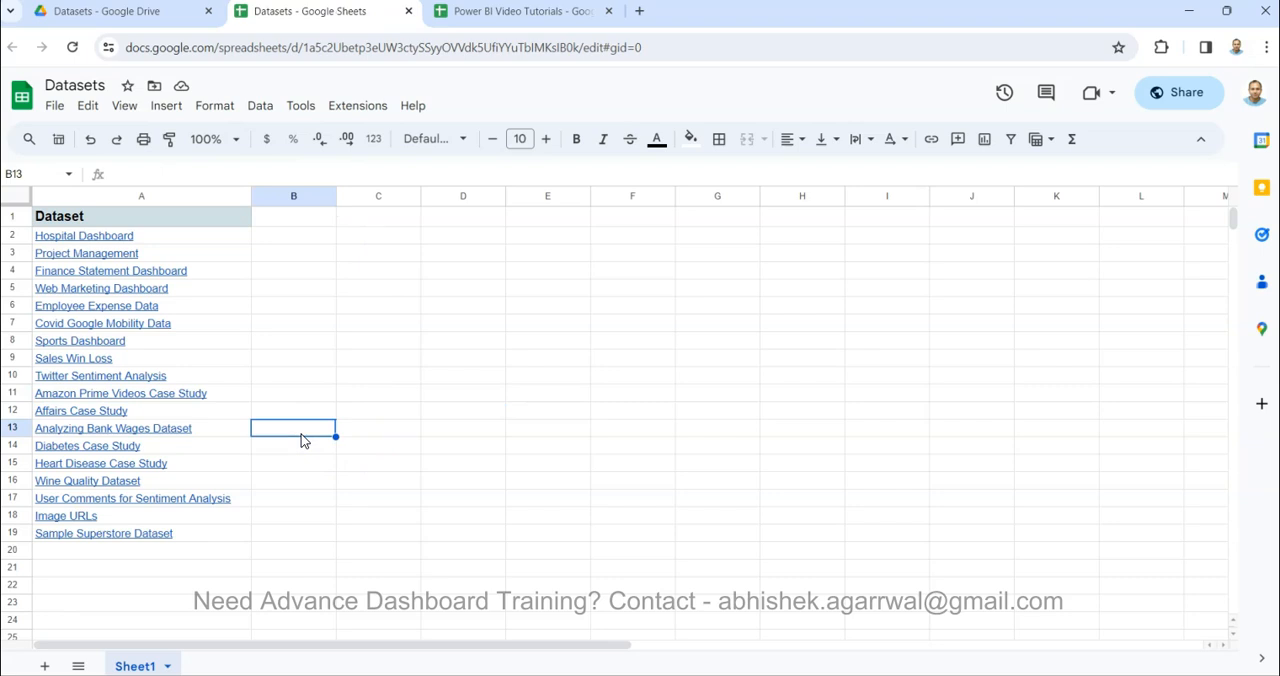
Back in Power BI Desktop, add an area chart of Sales by Order Date Year and Quarter, widened and placed toward the page's middle
key(alt+Tab)
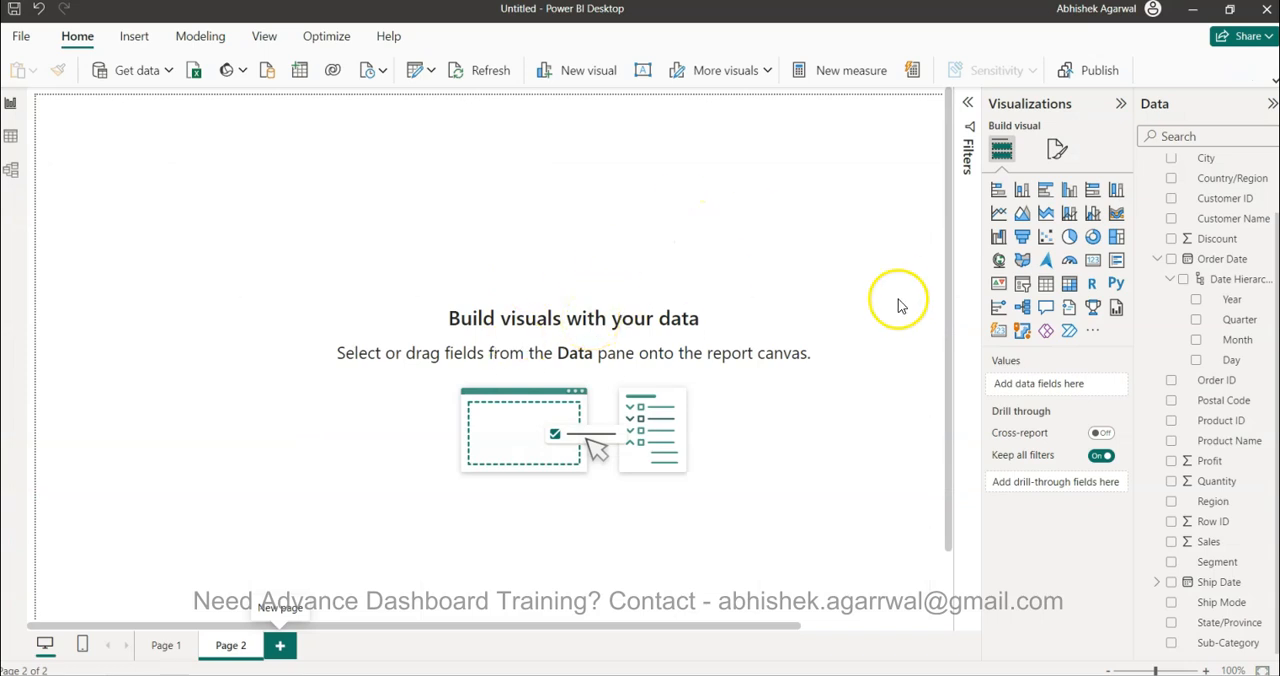
click(1024, 216)
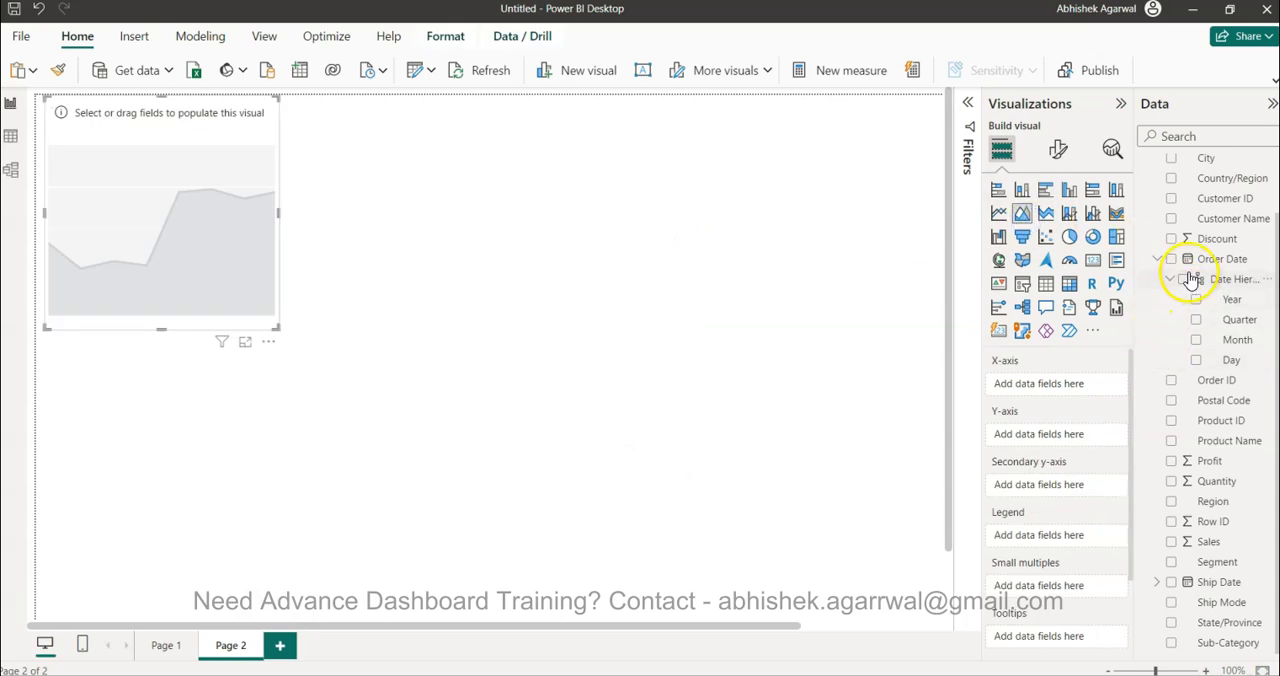
click(1200, 308)
click(1197, 300)
click(1196, 320)
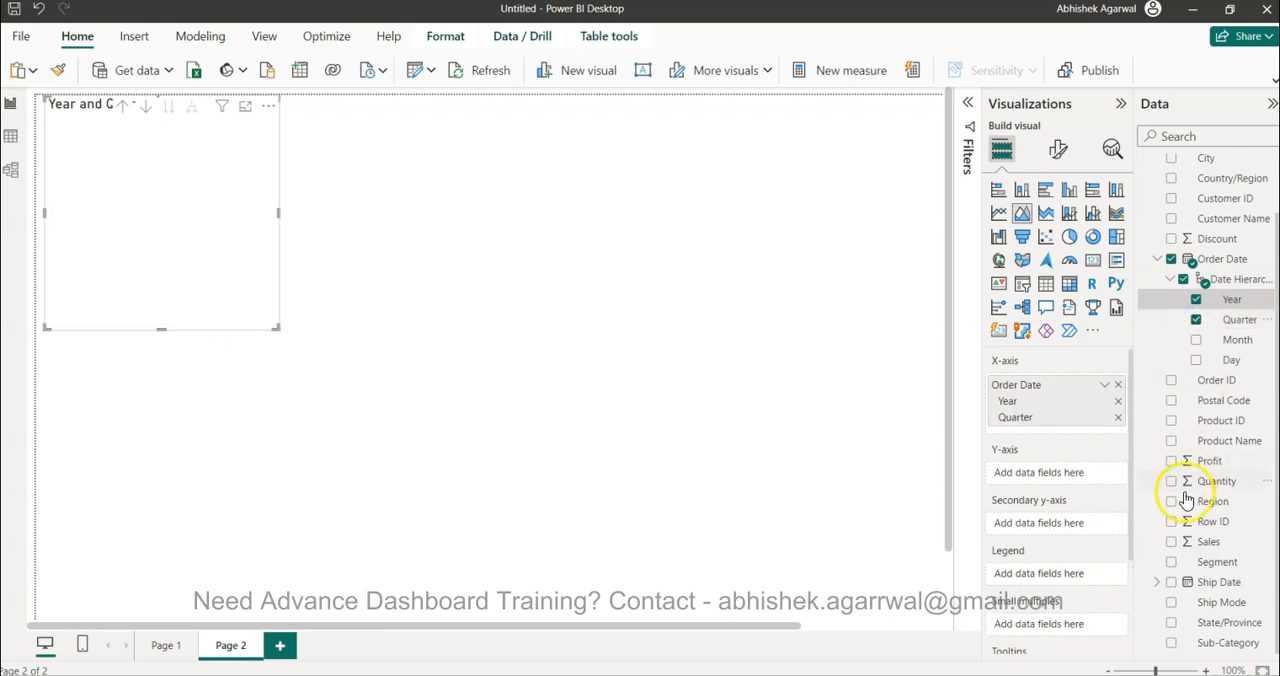
click(1170, 545)
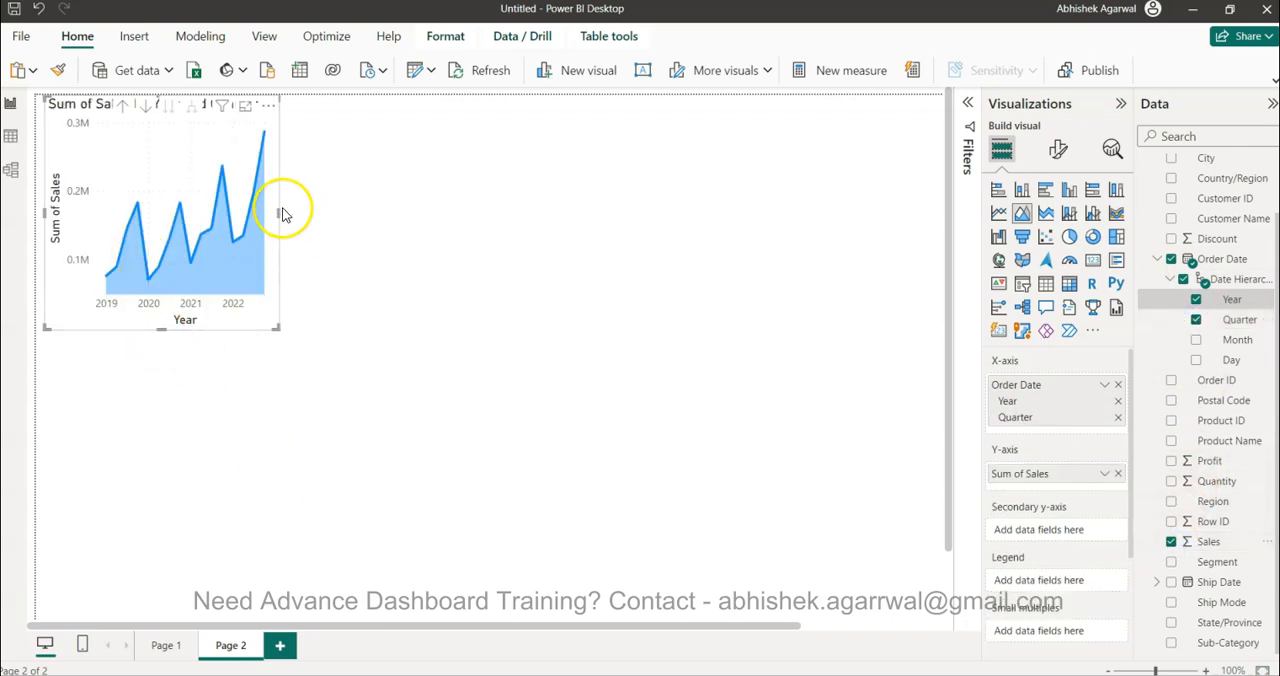
drag(278, 210, 550, 282)
drag(449, 143, 654, 210)
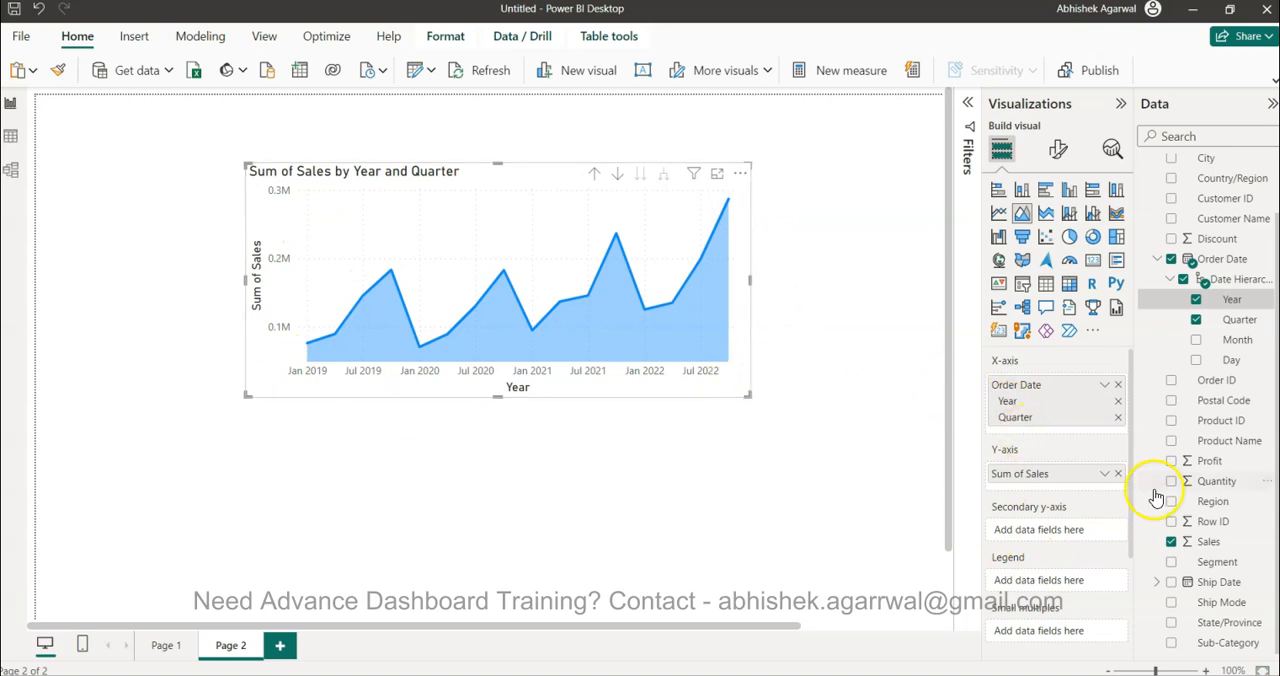
Try Segment on the area chart's X-axis below Order Date and move it to Small multiples
drag(1217, 562, 1038, 427)
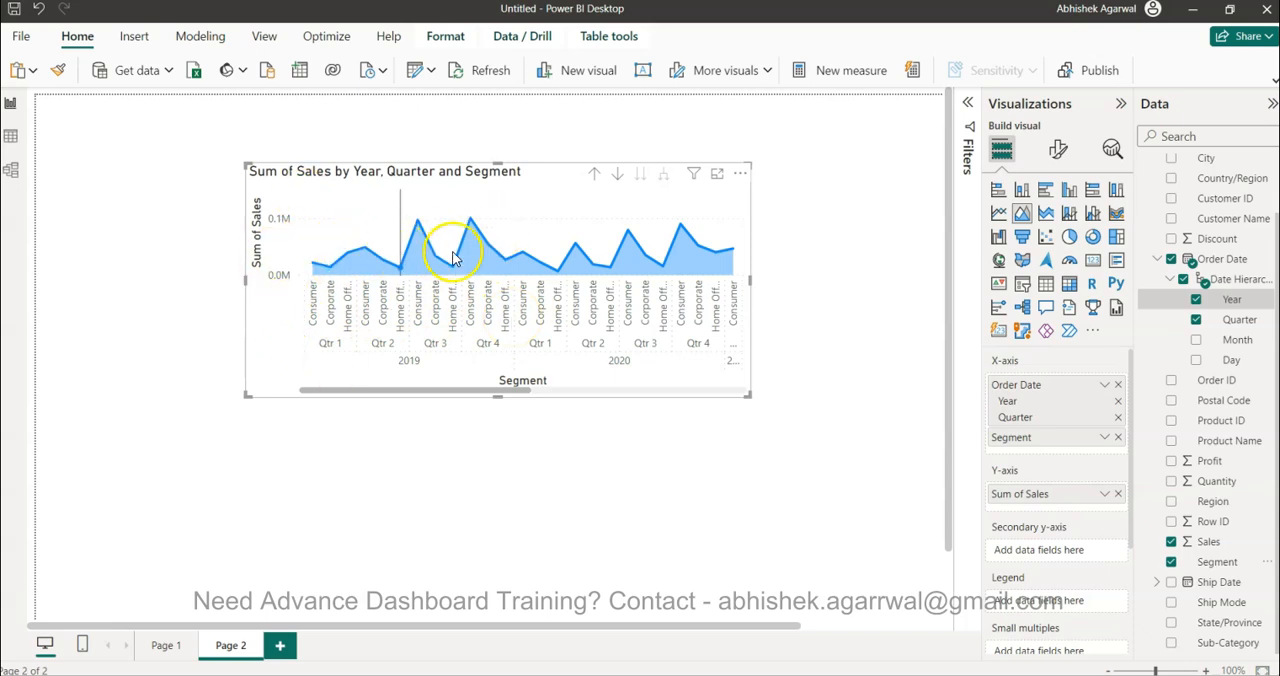
mouse_move(475, 275)
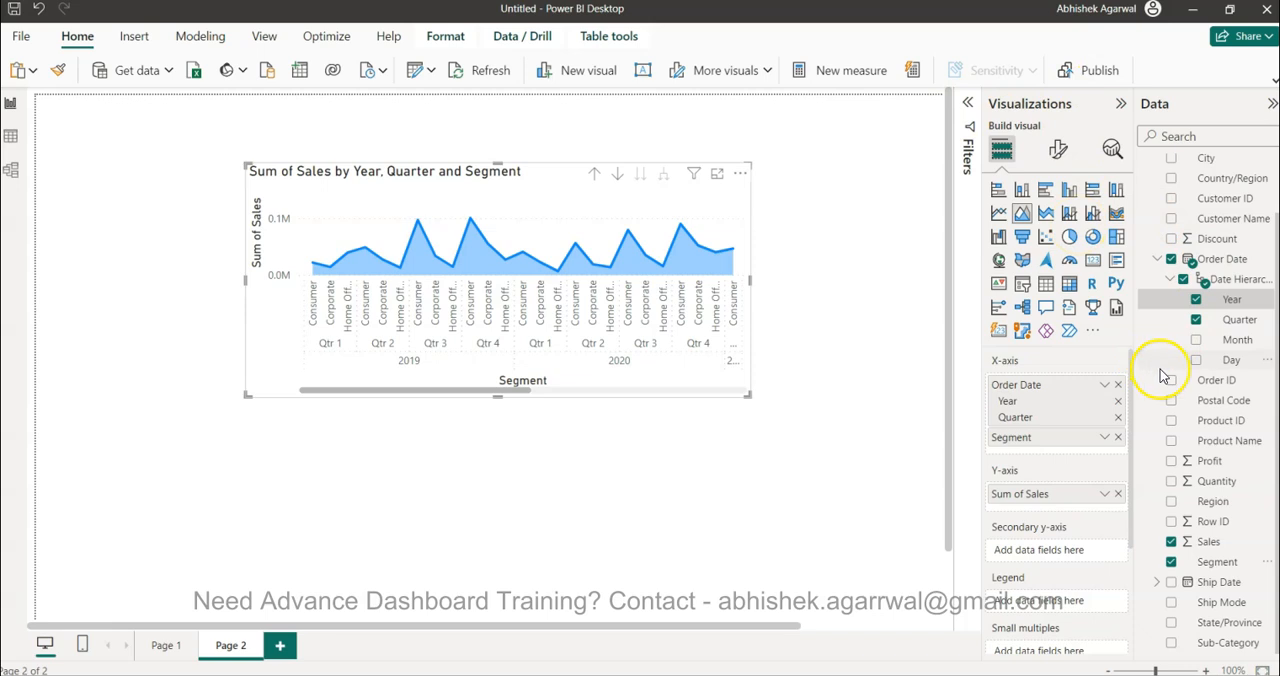
scroll(868, 428, down, 2)
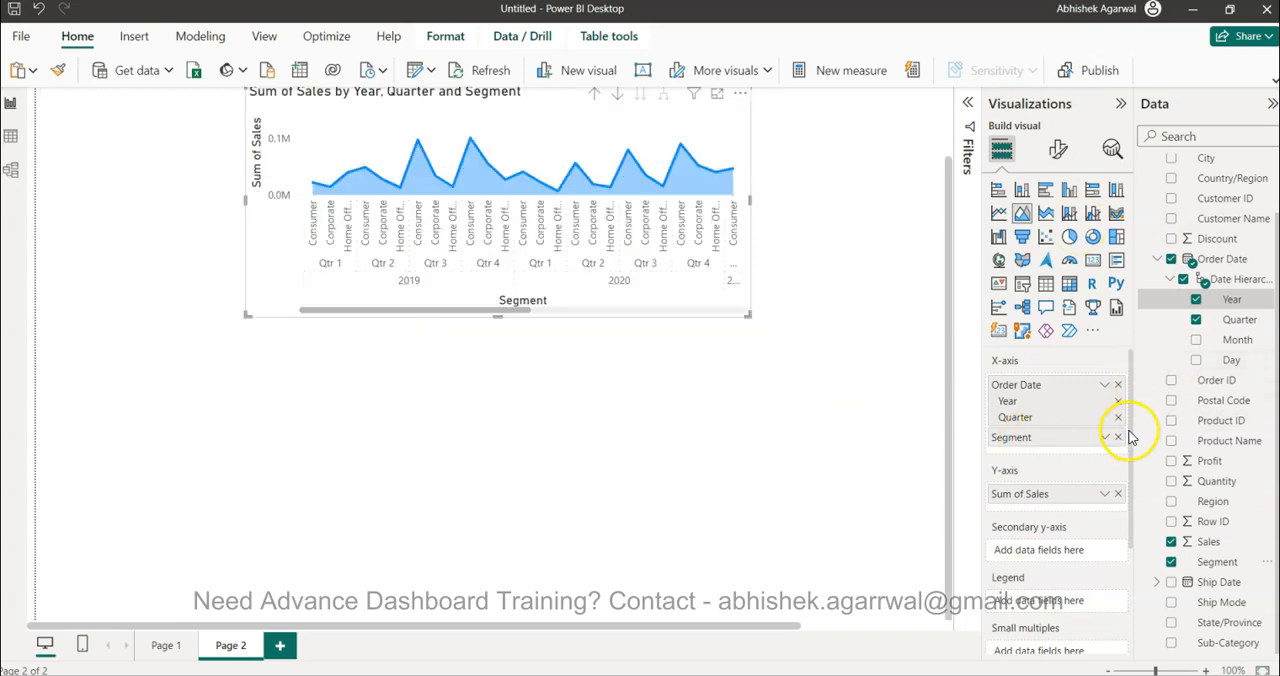
drag(1129, 429, 1134, 503)
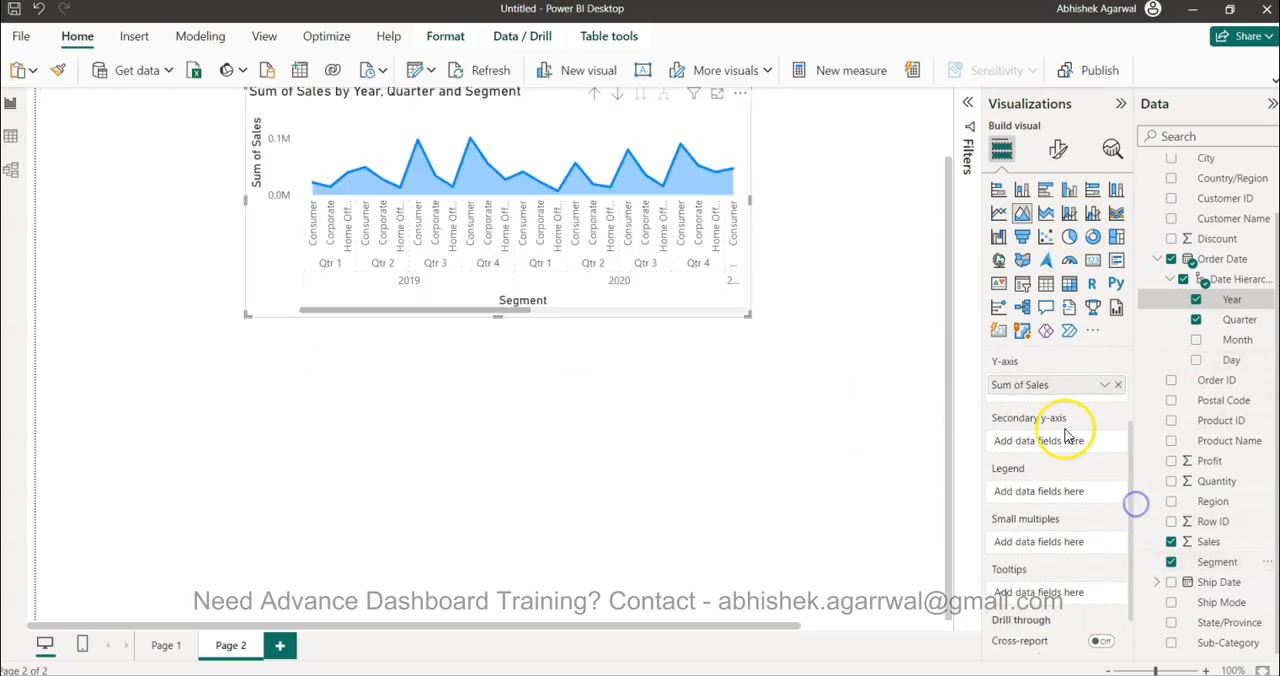
drag(1131, 457, 1127, 424)
drag(1060, 374, 1054, 590)
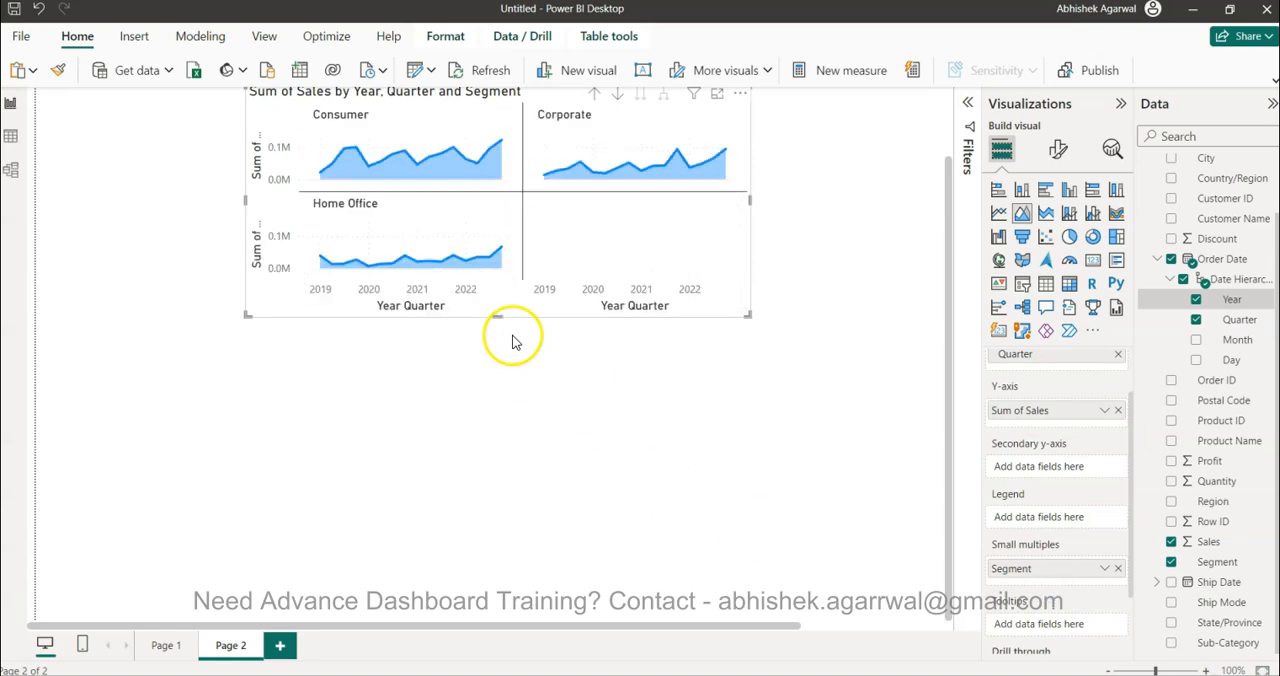
Make the area chart taller and lower on the page, and set its small multiples layout to 3 rows and 1 column
drag(606, 254, 609, 336)
drag(497, 412, 503, 516)
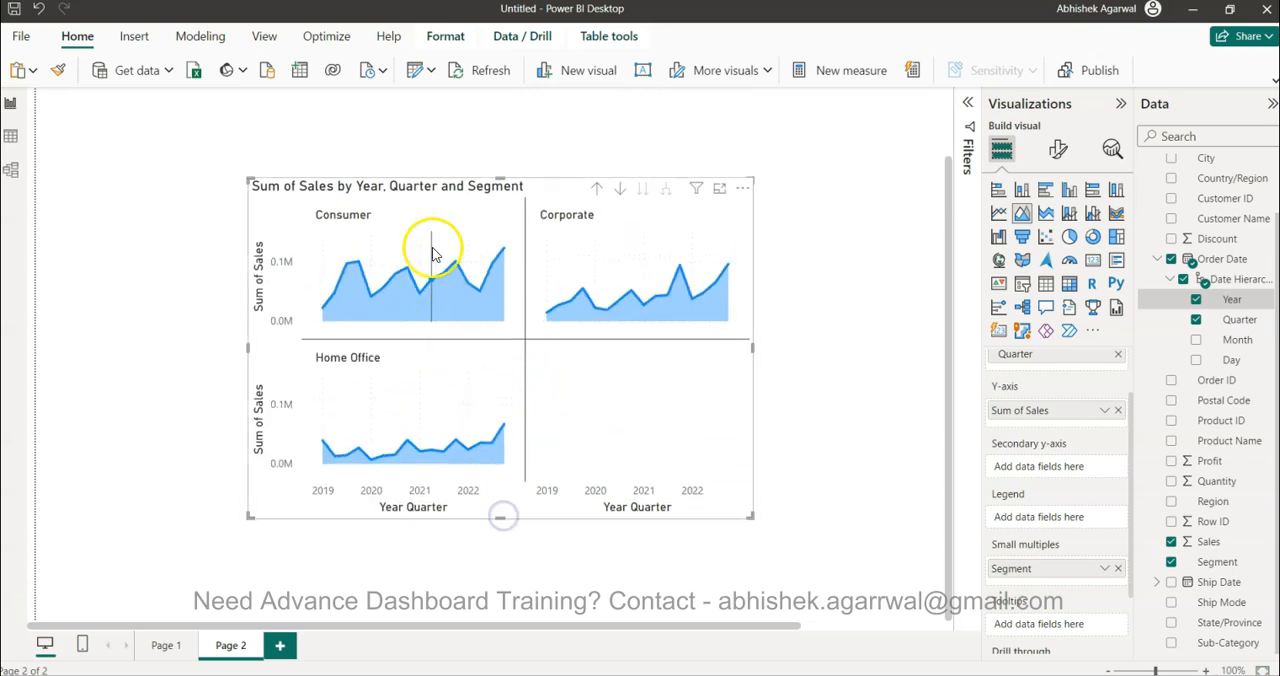
click(1058, 150)
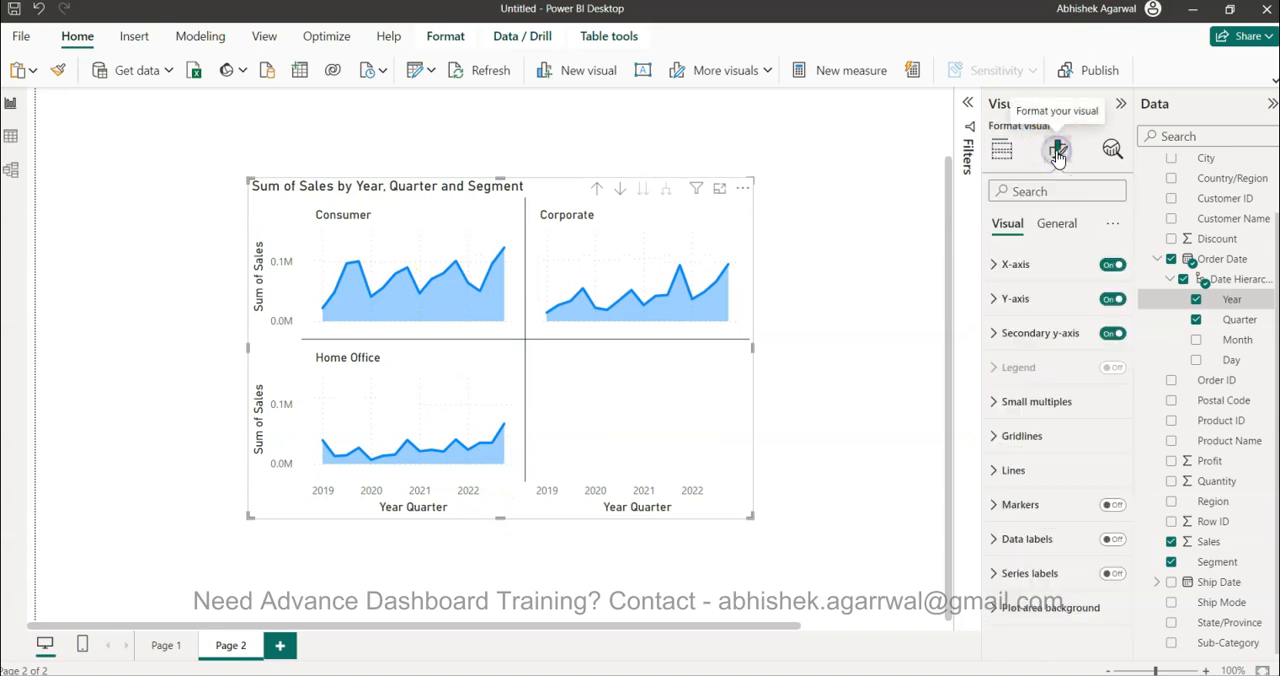
click(1045, 405)
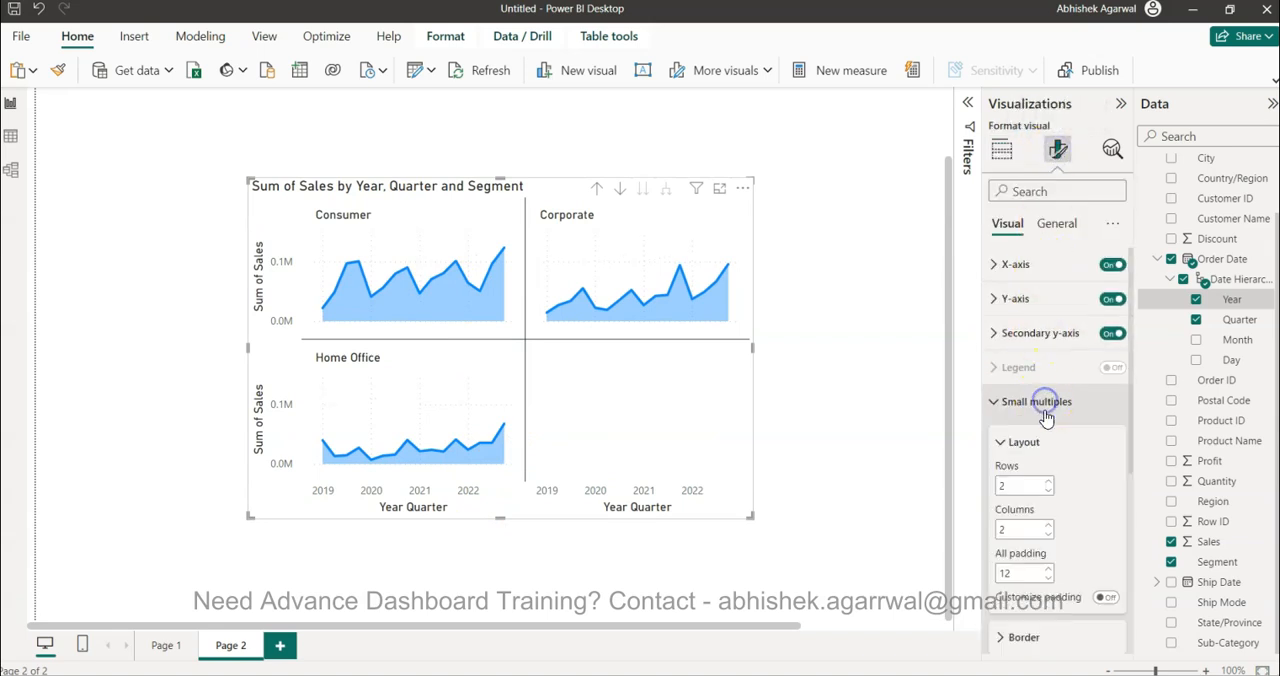
click(1049, 482)
click(1048, 534)
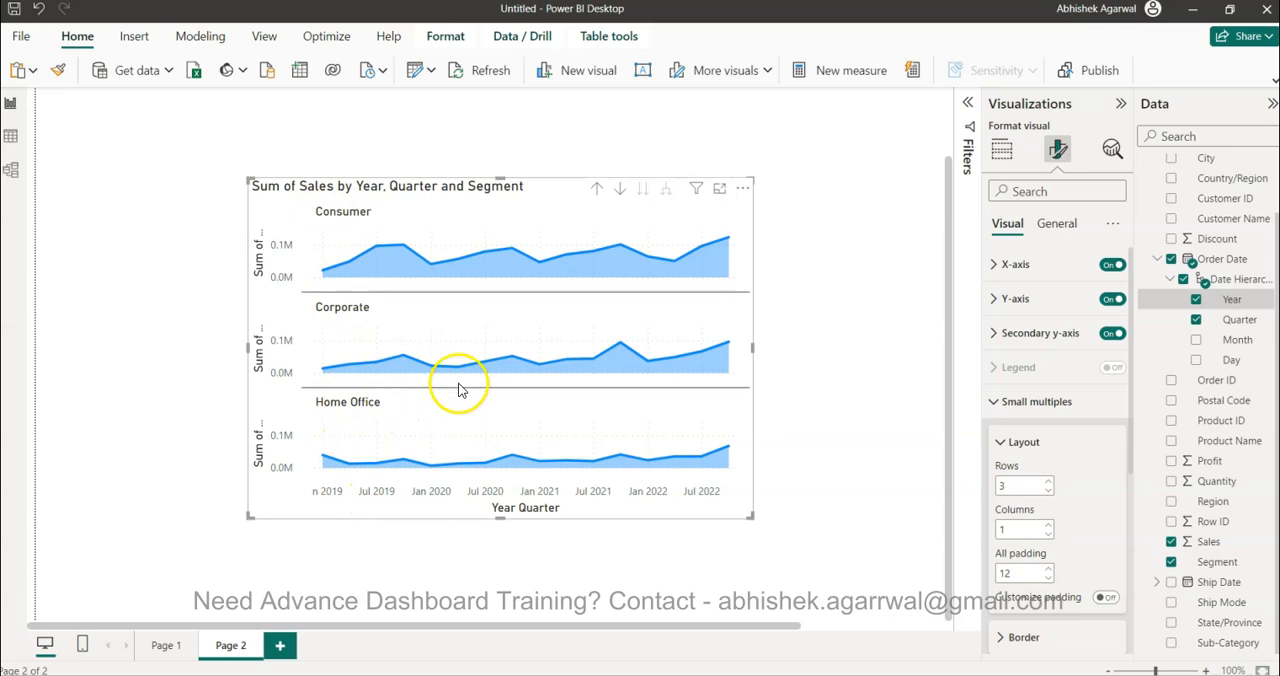
Switch to Tableau to compare its Segment rows, and back in Power BI Desktop review the chart's Small multiples field and layout settings
click(534, 670)
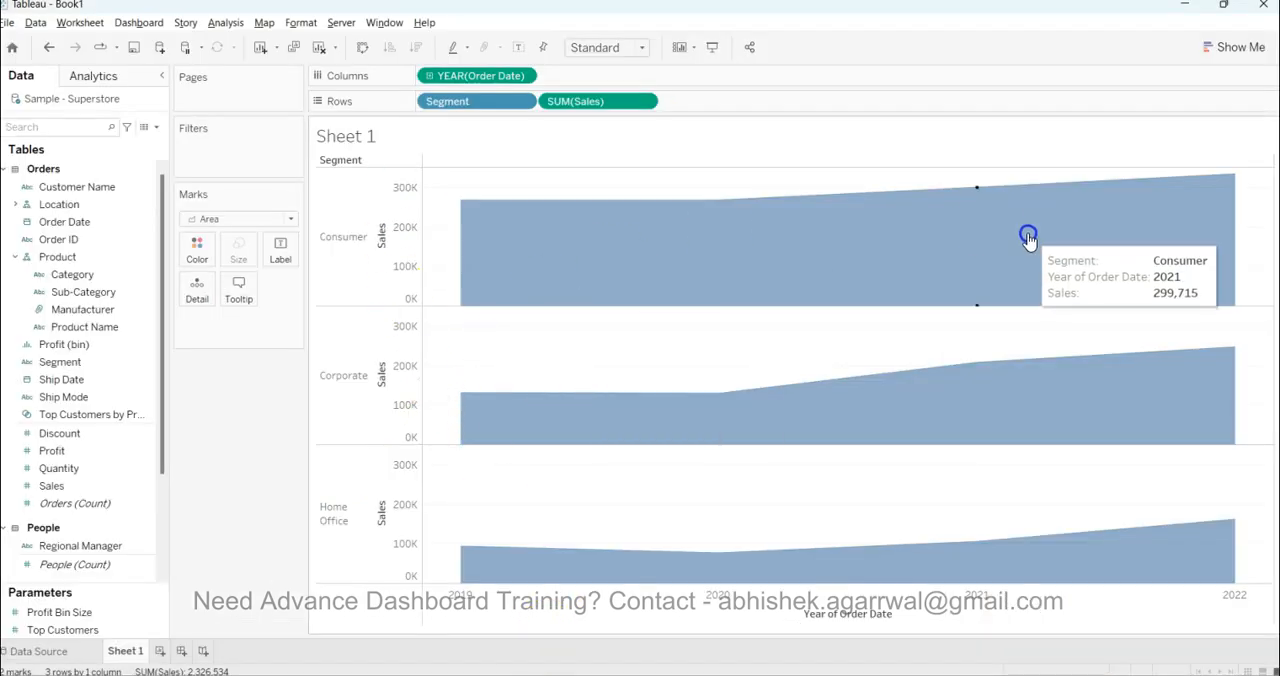
click(500, 672)
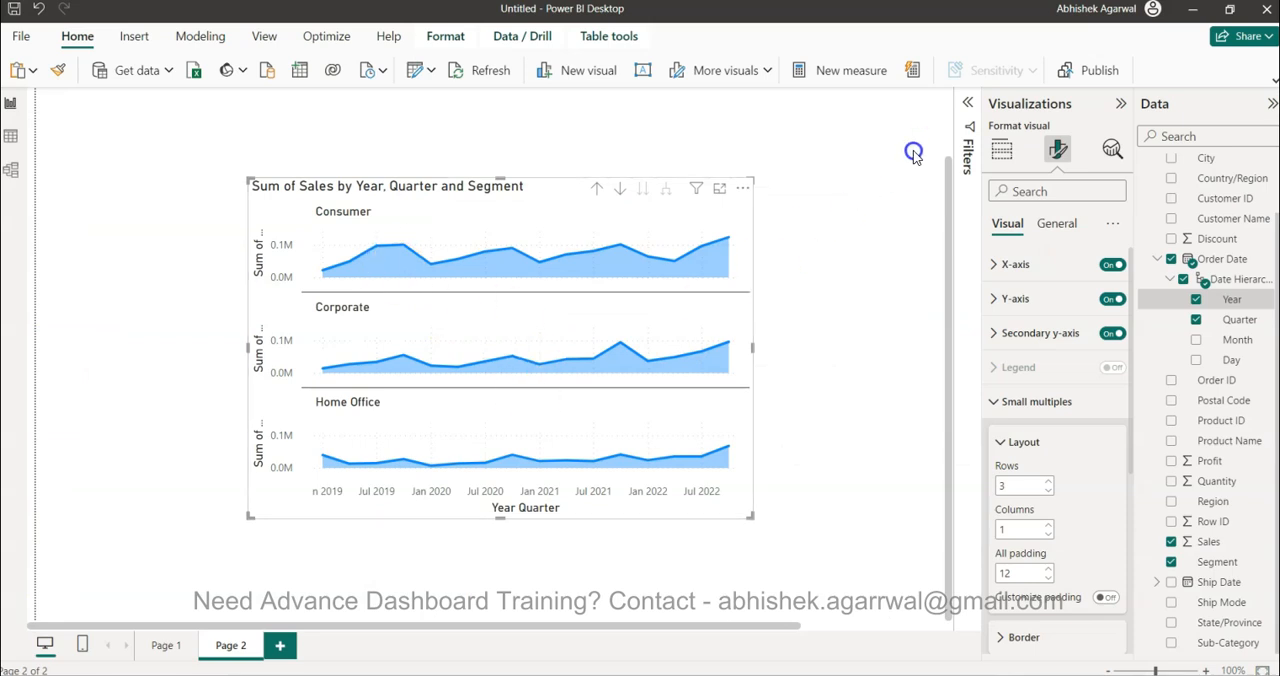
click(1001, 150)
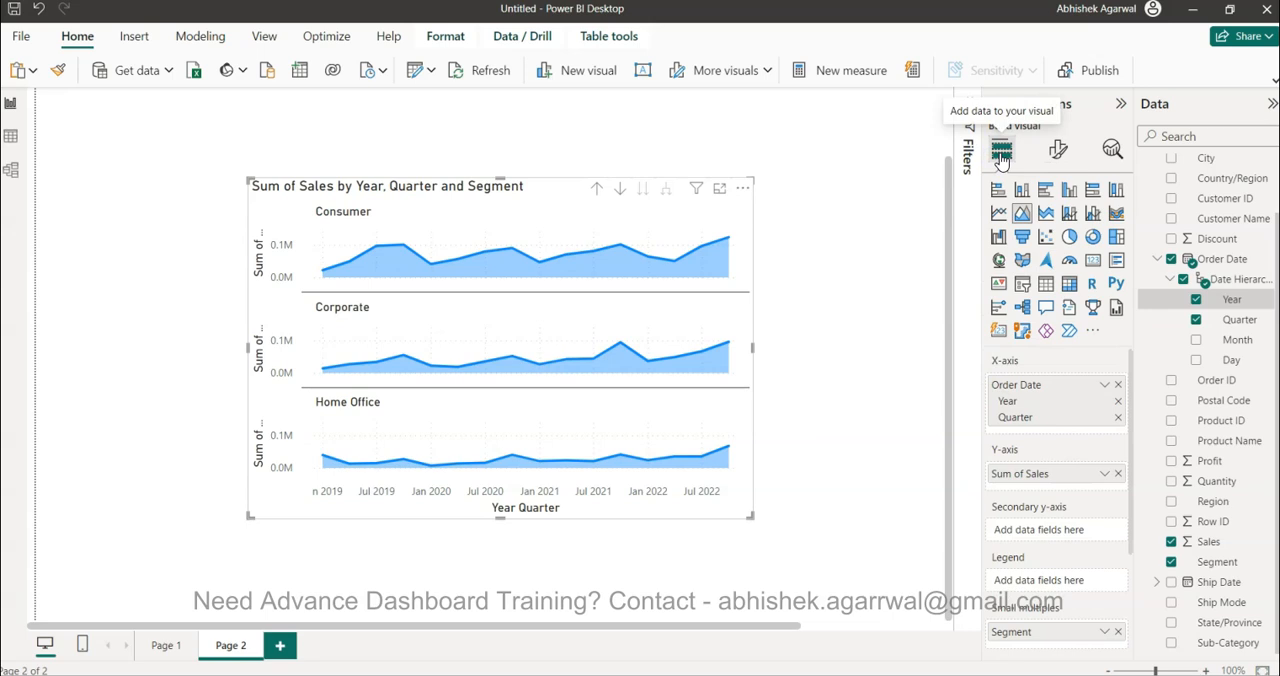
scroll(1085, 545, down, 3)
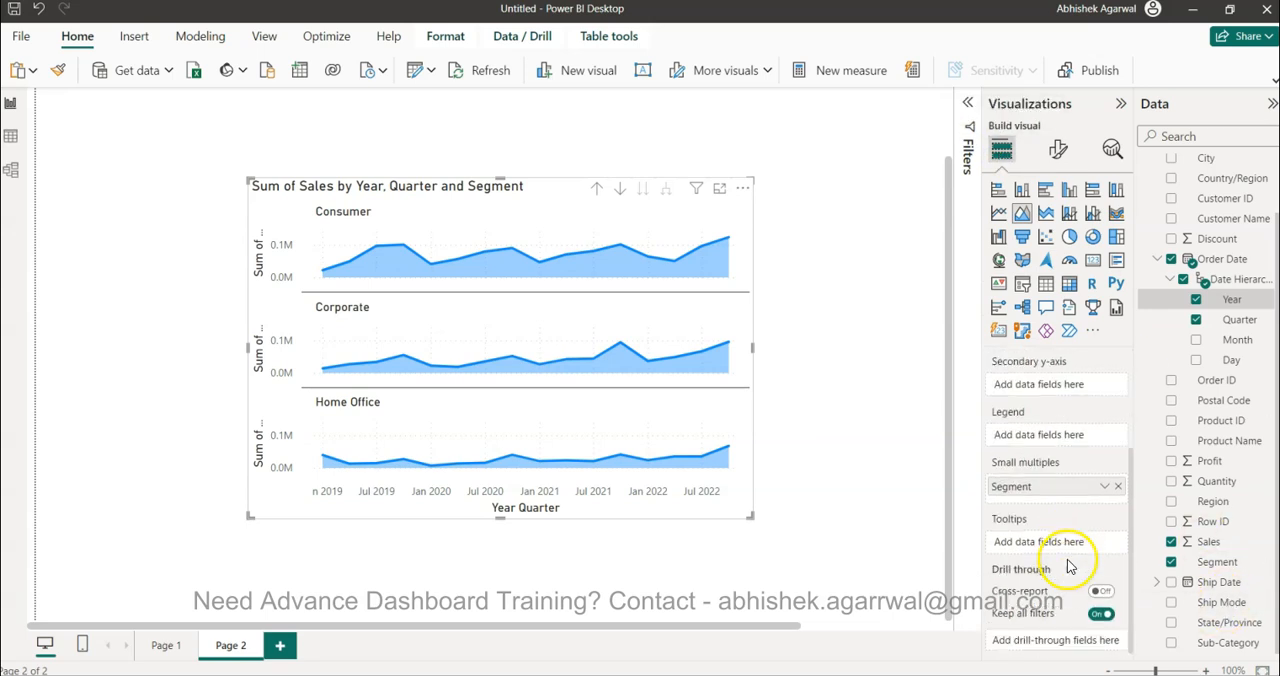
click(1058, 150)
click(1036, 401)
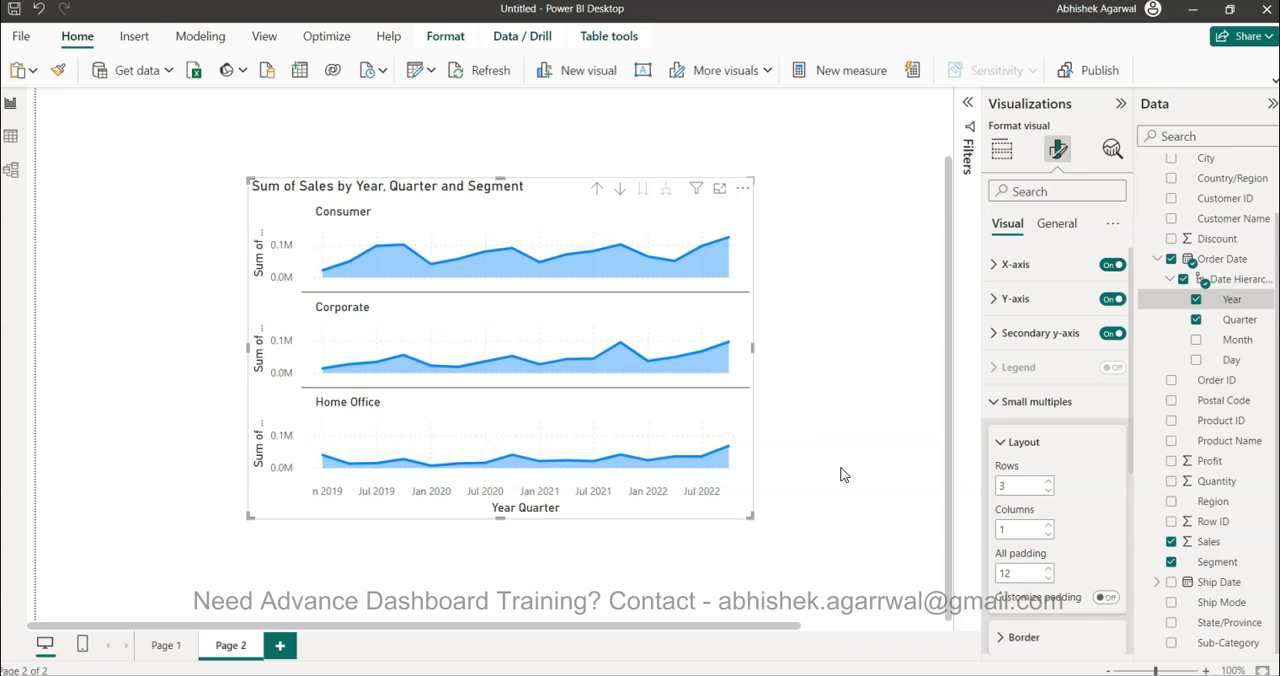
click(1001, 148)
scroll(1050, 590, down, 2)
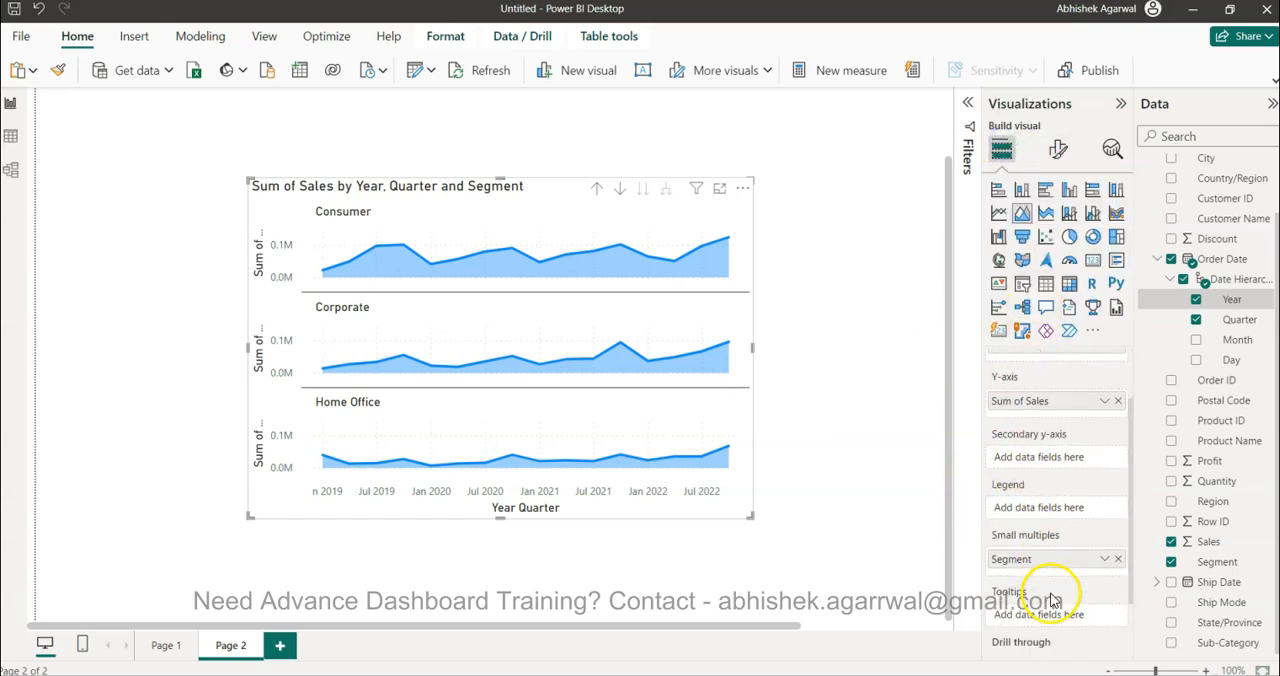